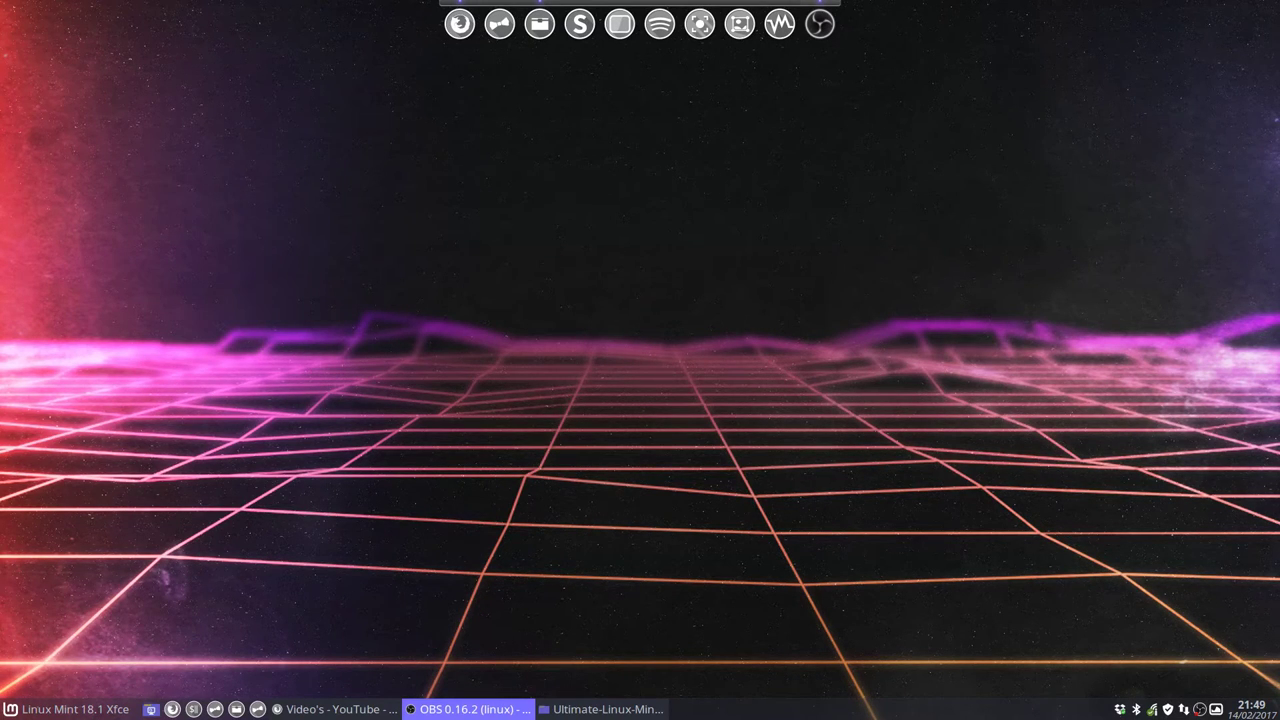
# Open and close the application menu several times to view its fade effect, and minimize all windows to show the bare desktop.
pyautogui.click(350, 243)
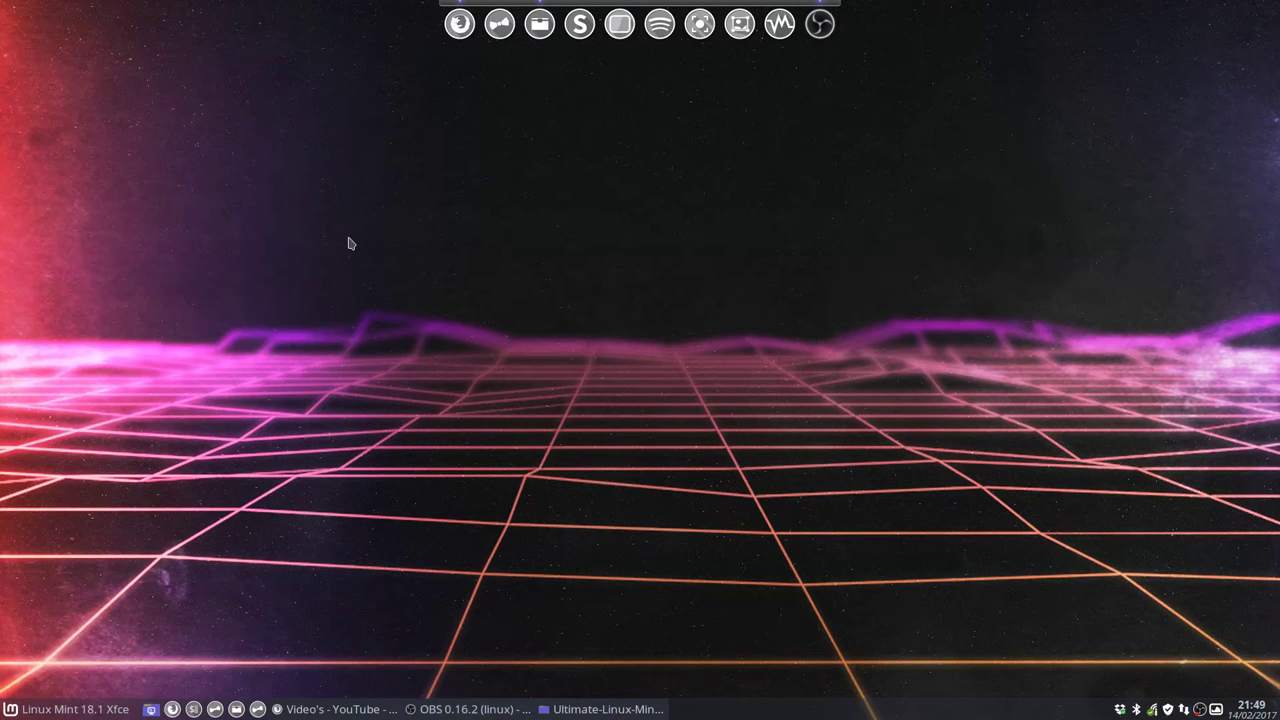
pyautogui.click(55, 712)
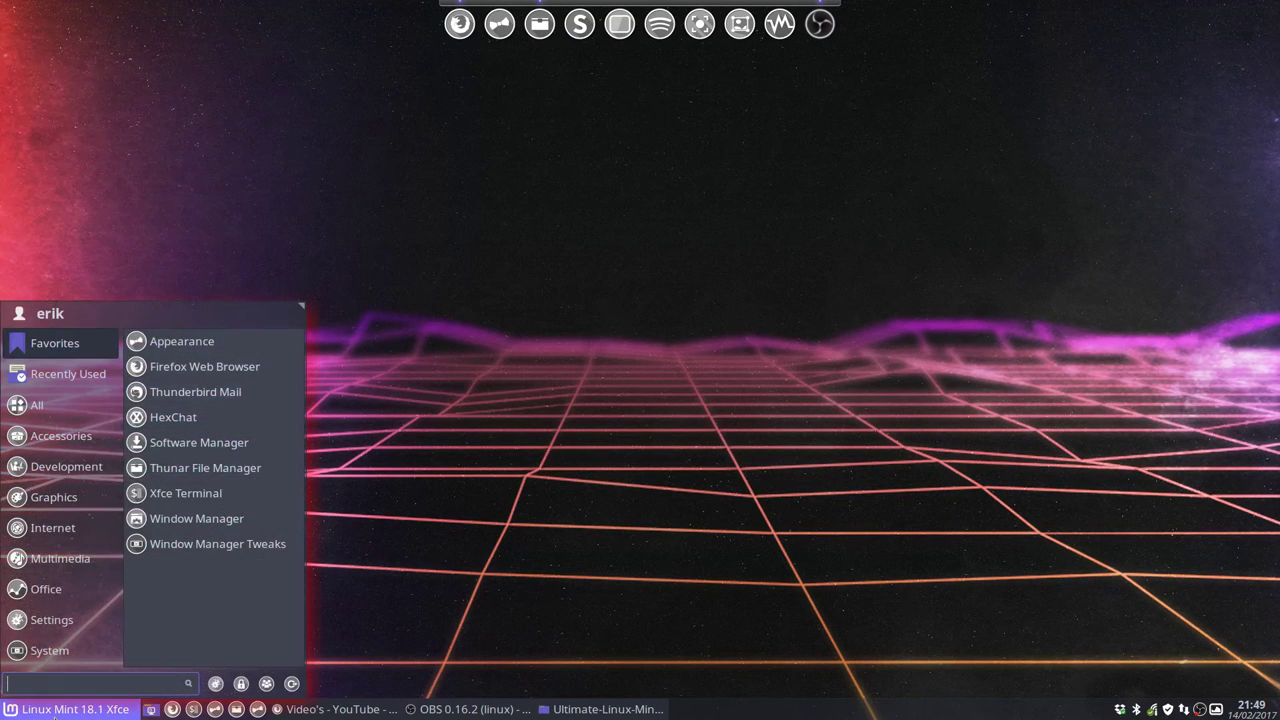
pyautogui.click(55, 714)
pyautogui.click(63, 708)
pyautogui.click(86, 712)
pyautogui.click(86, 712)
pyautogui.click(152, 710)
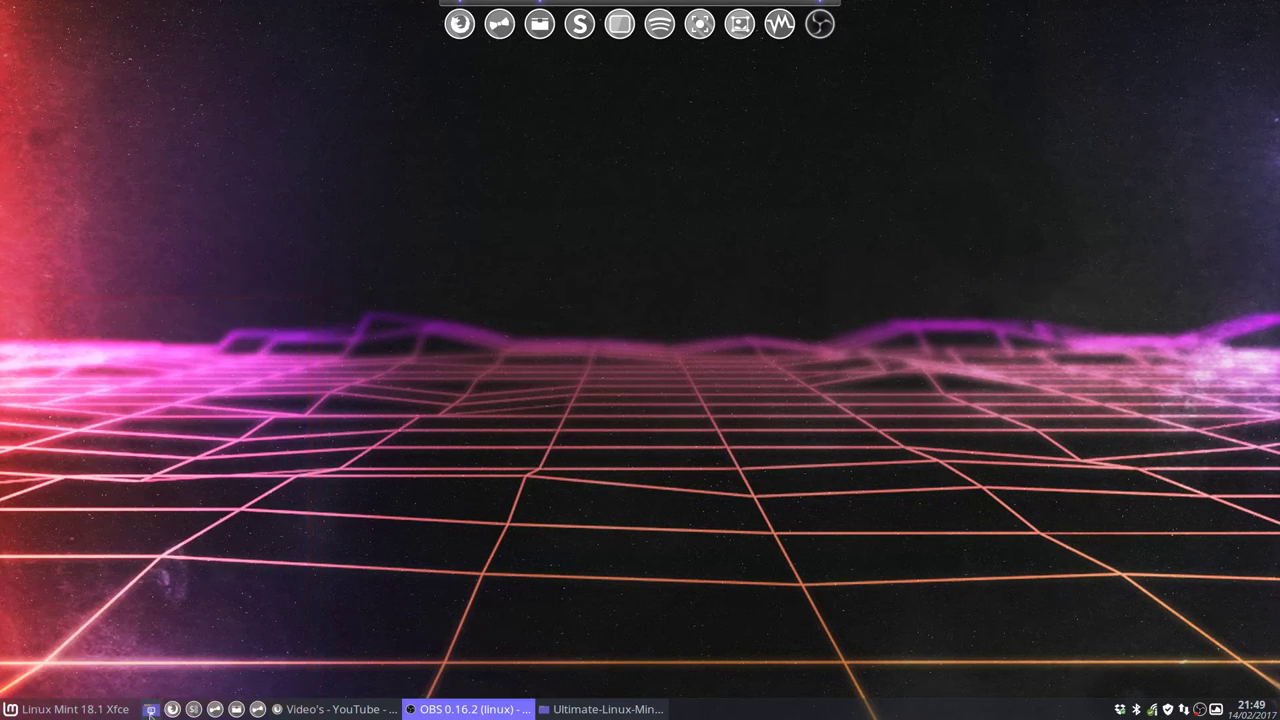
pyautogui.click(152, 710)
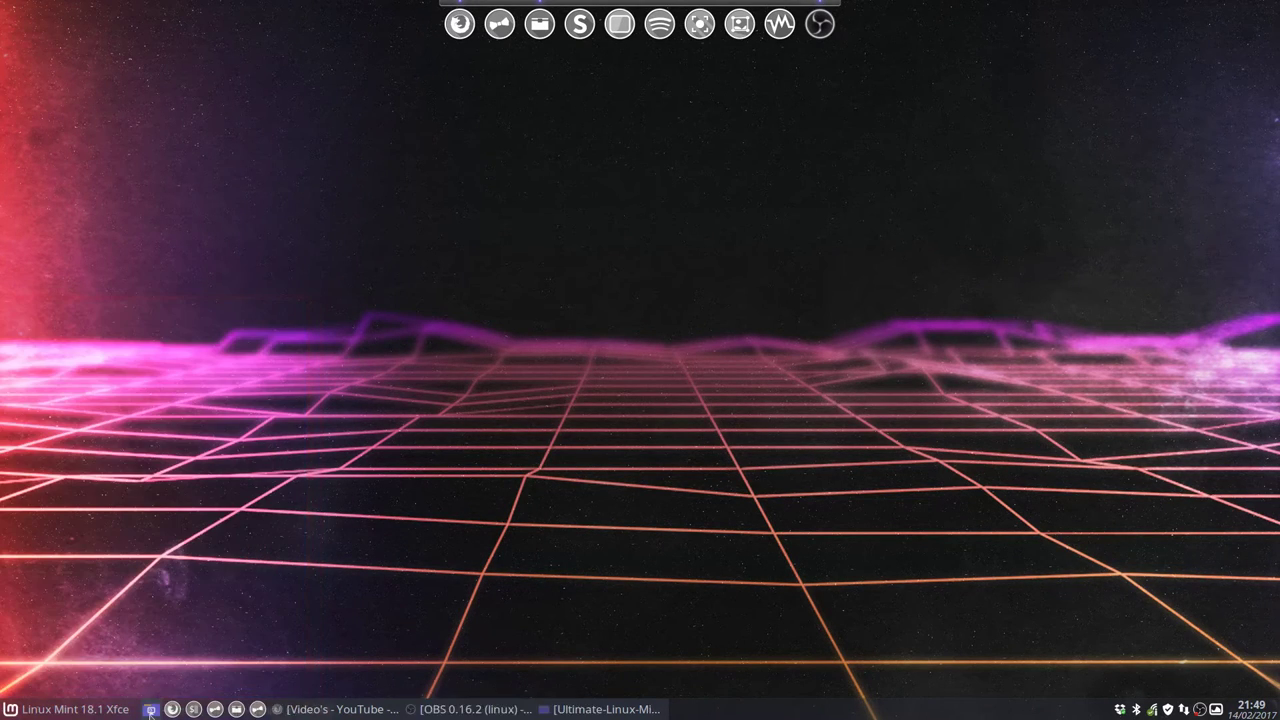
# Restore the file manager window, move it around the desktop to view its shadow and transparency, and close it.
pyautogui.click(637, 709)
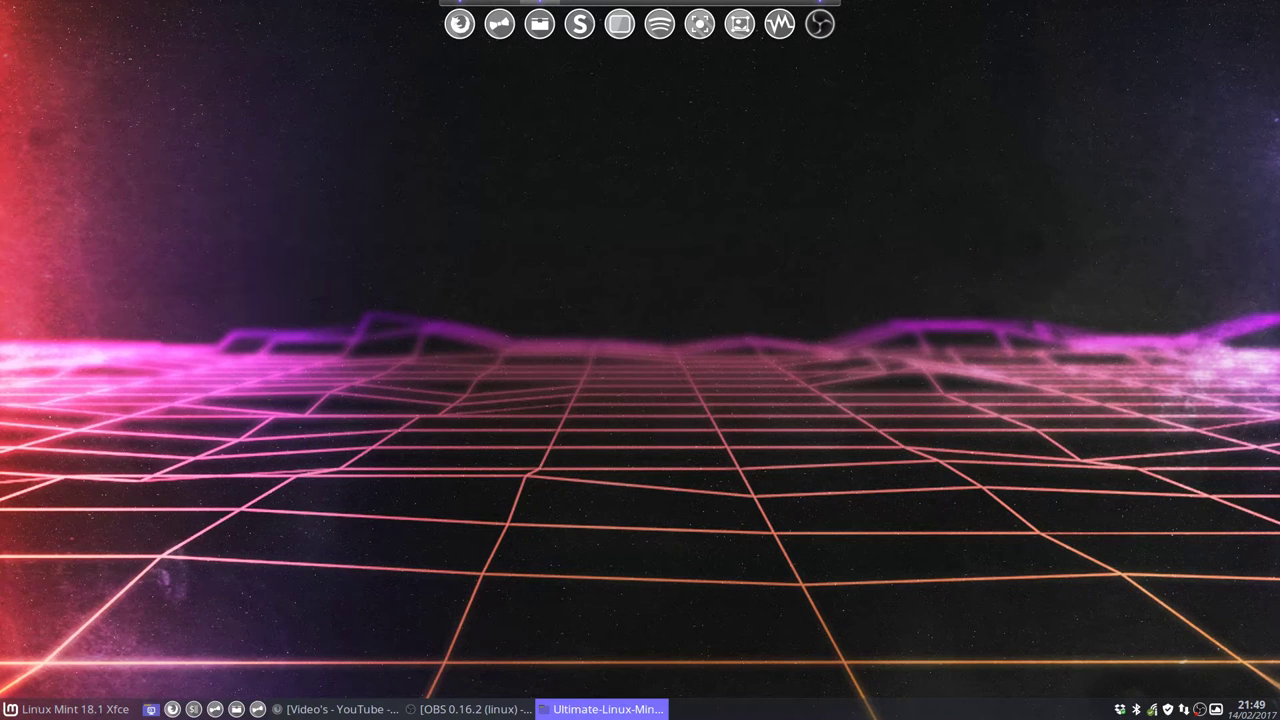
pyautogui.moveTo(1279, 115); pyautogui.dragTo(594, 114)
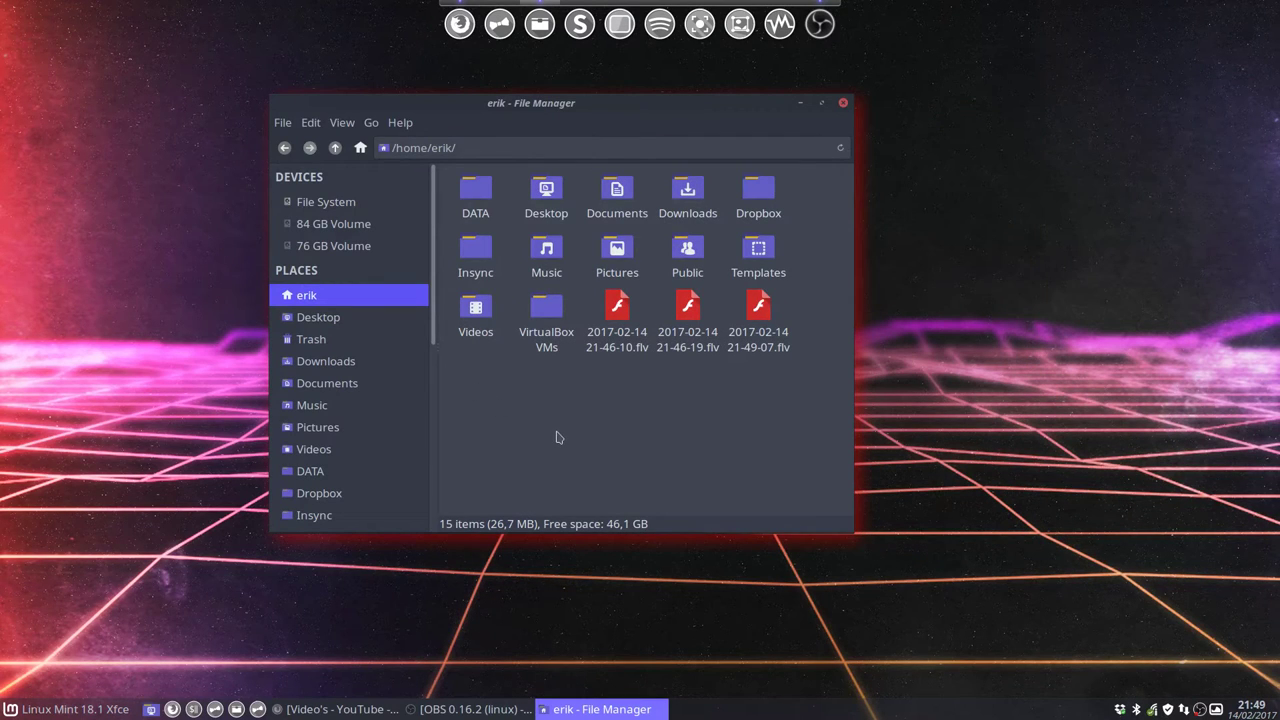
pyautogui.moveTo(574, 102); pyautogui.dragTo(806, 76)
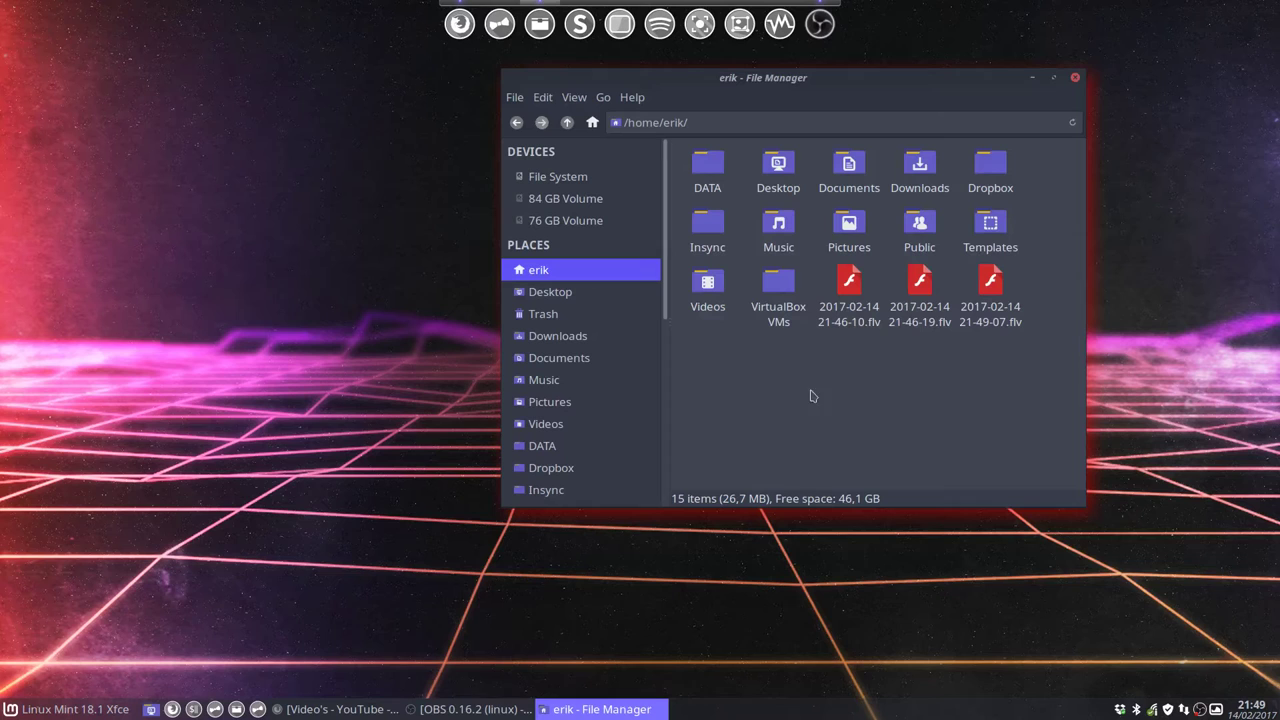
pyautogui.click(1076, 78)
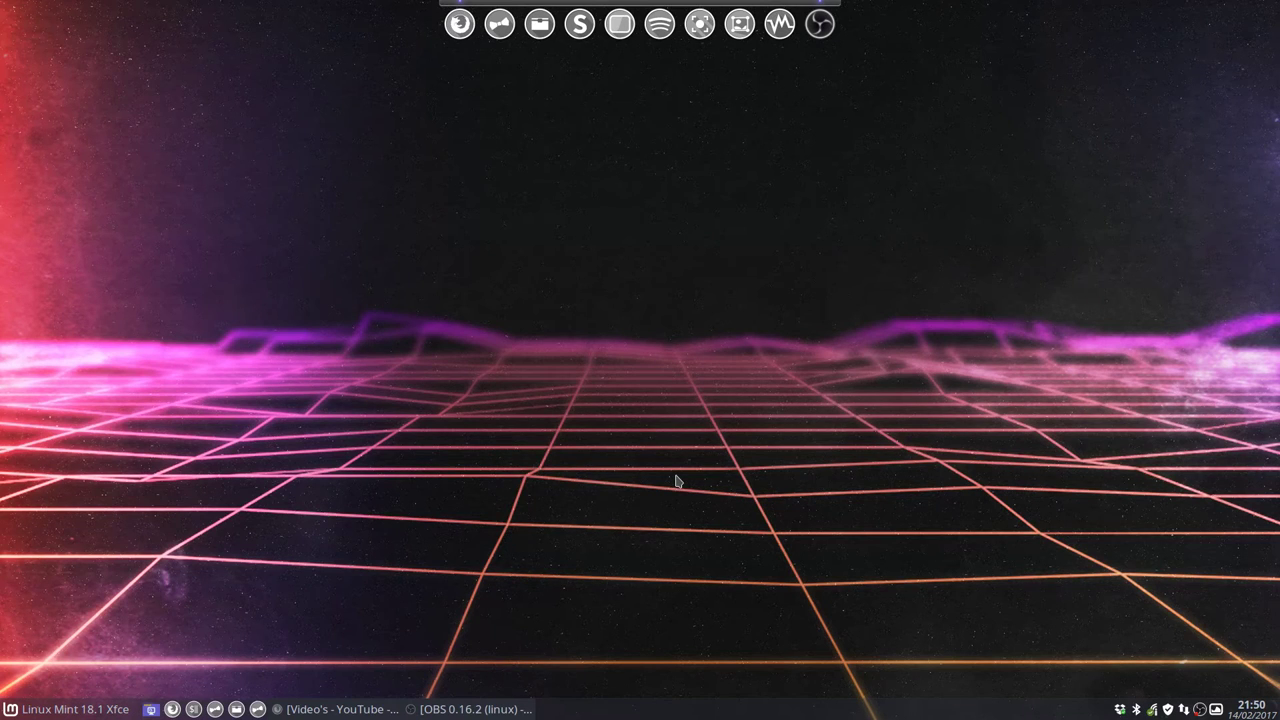
# Find the Session and Startup settings by searching for "start" and display the application autostart list.
pyautogui.click(76, 709)
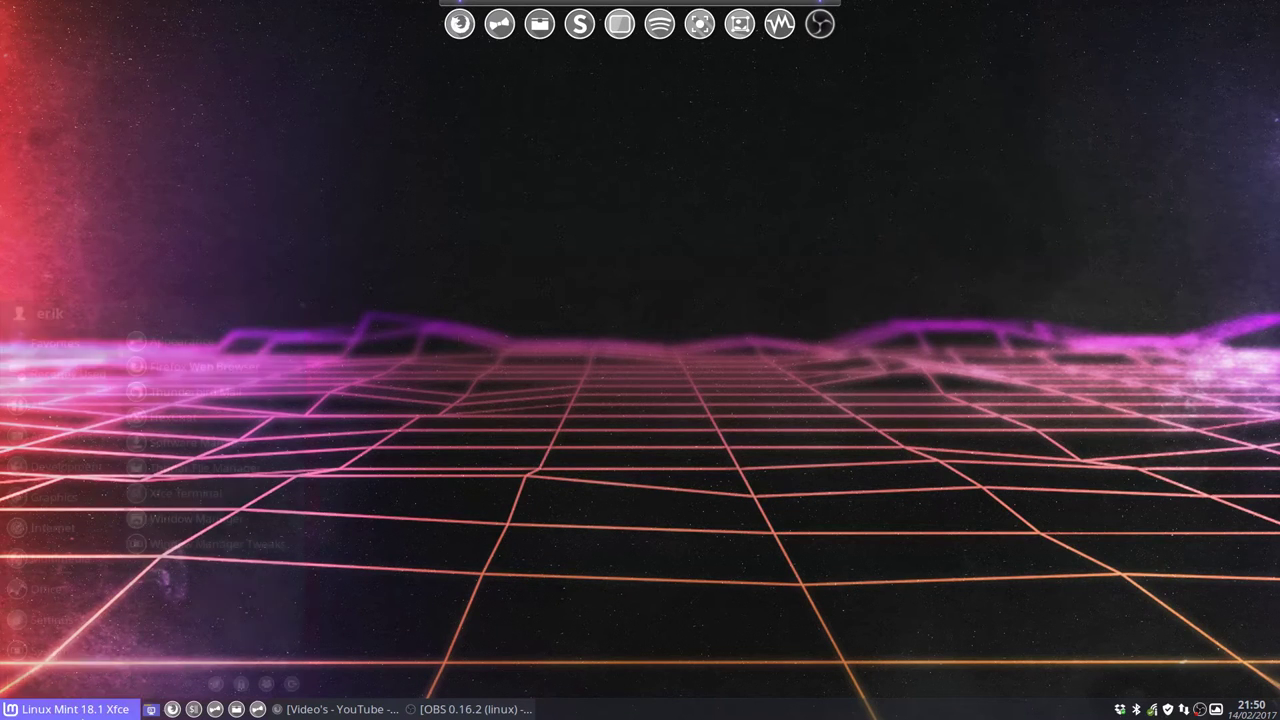
pyautogui.write('start')
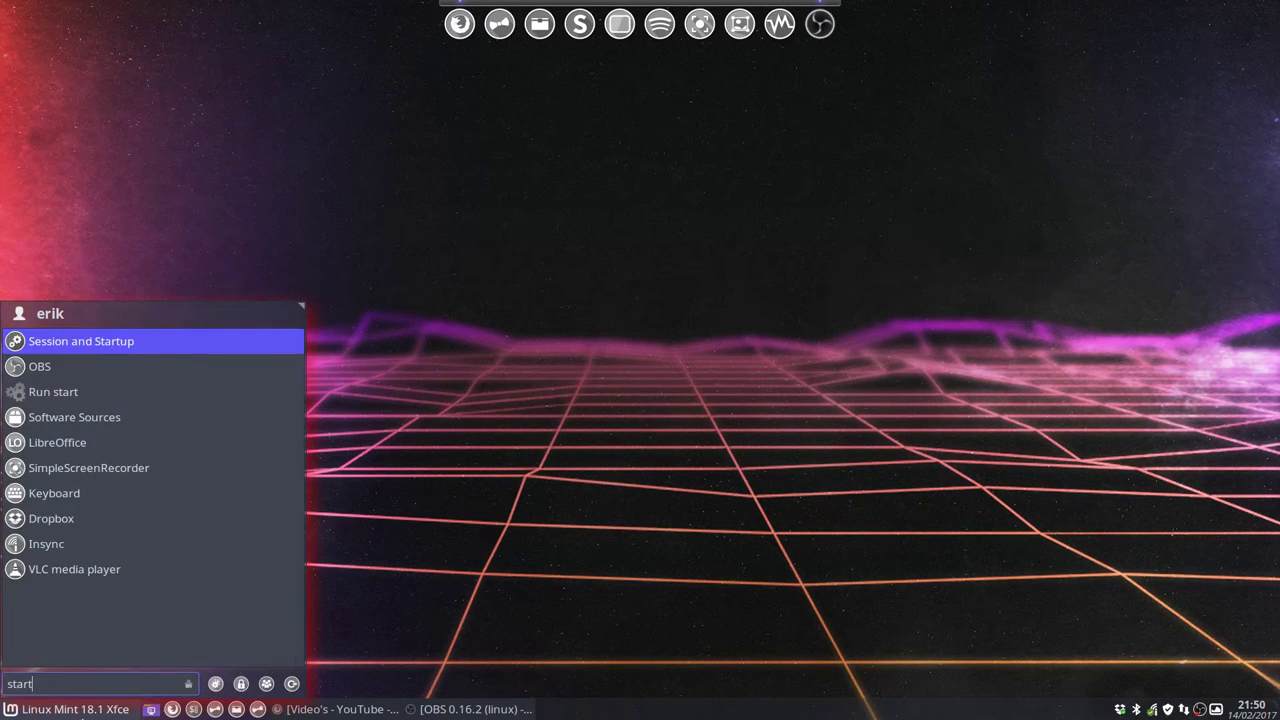
pyautogui.click(161, 346)
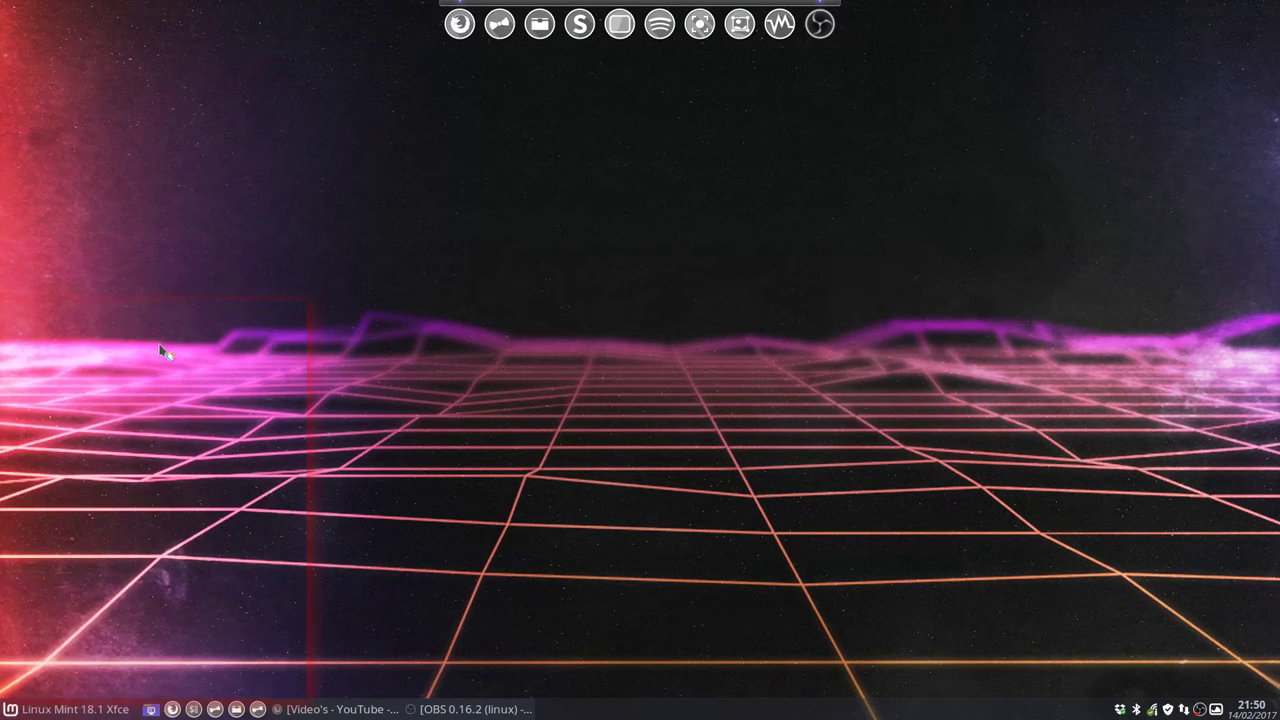
pyautogui.click(580, 238)
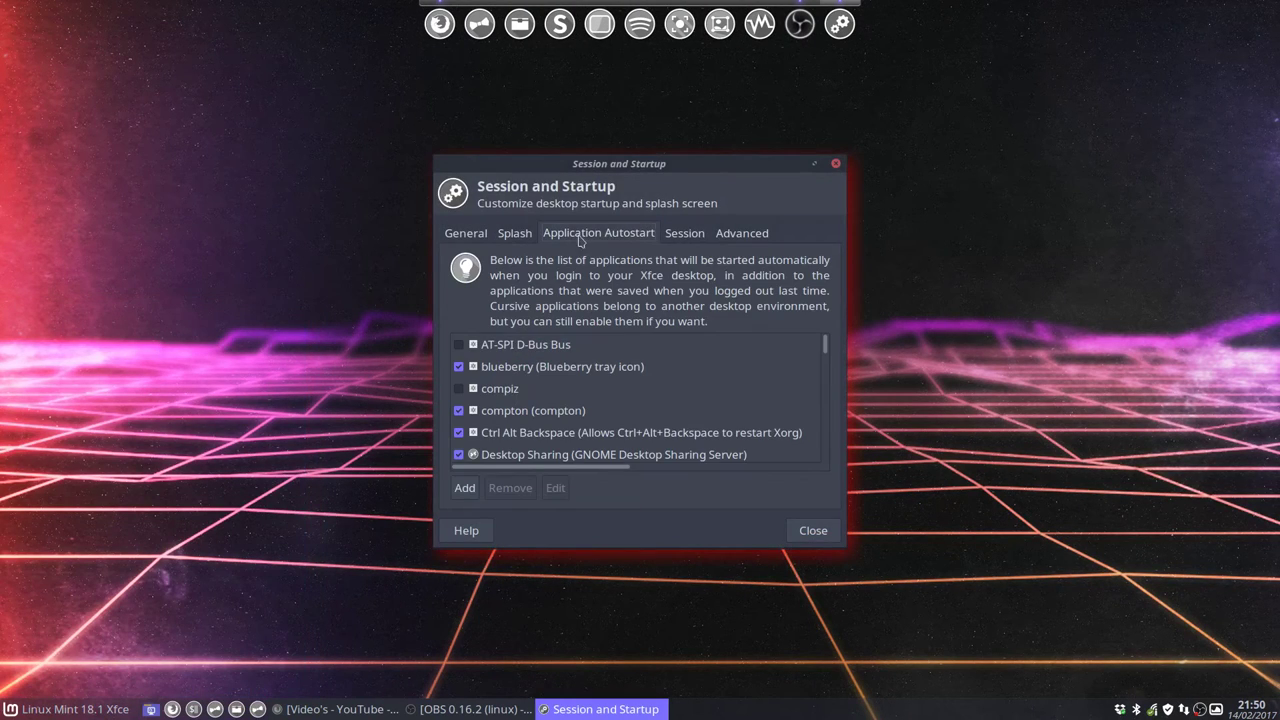
# Open the compton autostart entry, inspect its full launch command including the config path, and close the settings without changes.
pyautogui.click(516, 418)
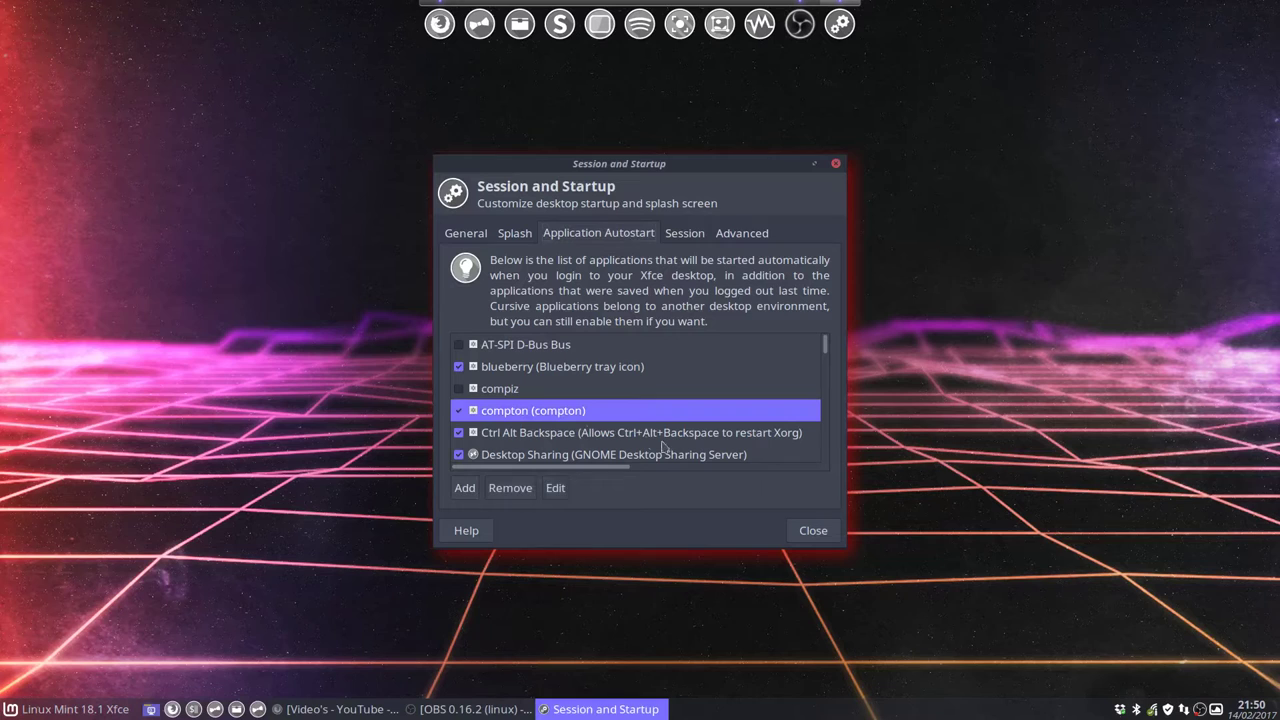
pyautogui.click(556, 488)
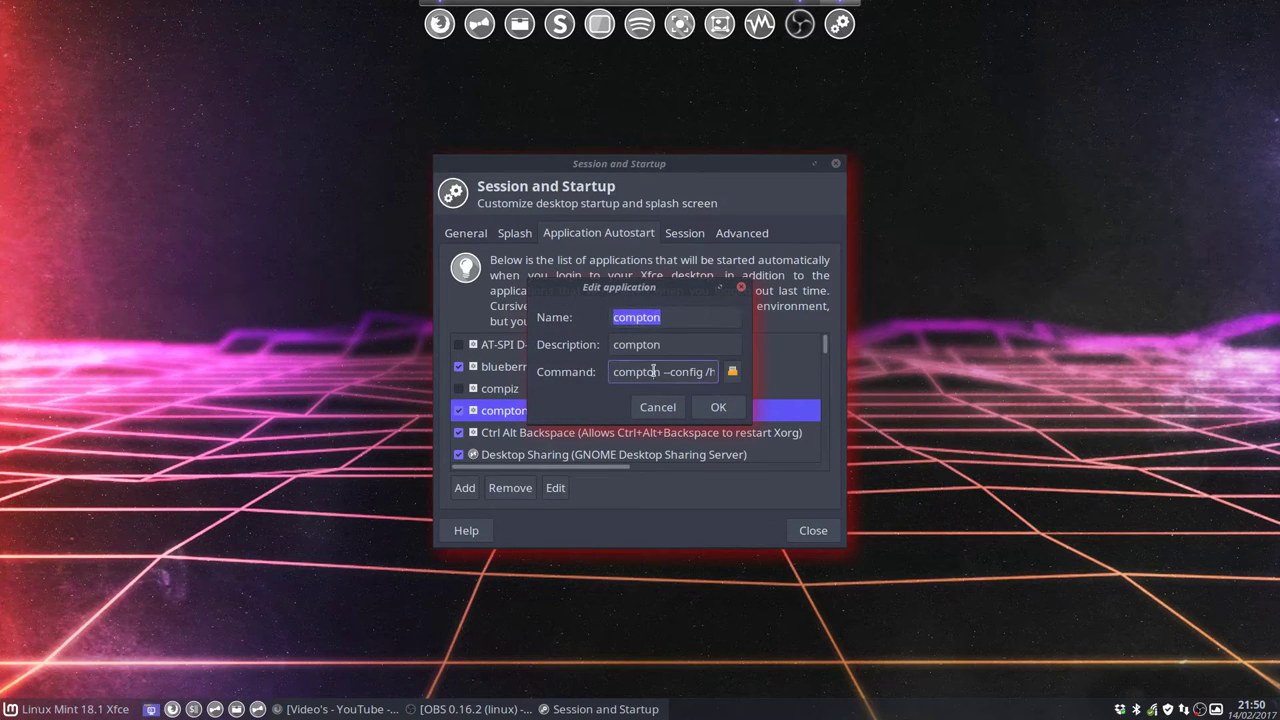
pyautogui.moveTo(668, 374); pyautogui.dragTo(736, 372)
pyautogui.click(668, 372)
pyautogui.moveTo(644, 372); pyautogui.dragTo(584, 369)
pyautogui.click(662, 371)
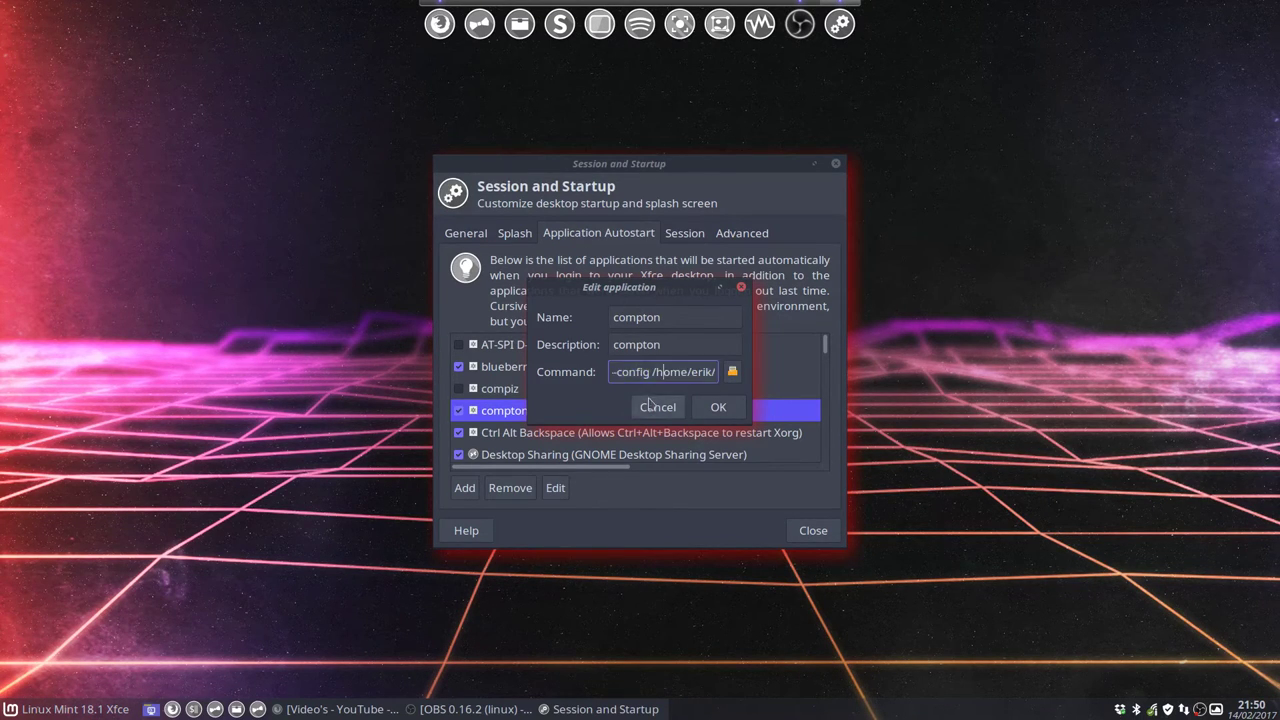
pyautogui.moveTo(649, 371); pyautogui.dragTo(722, 372)
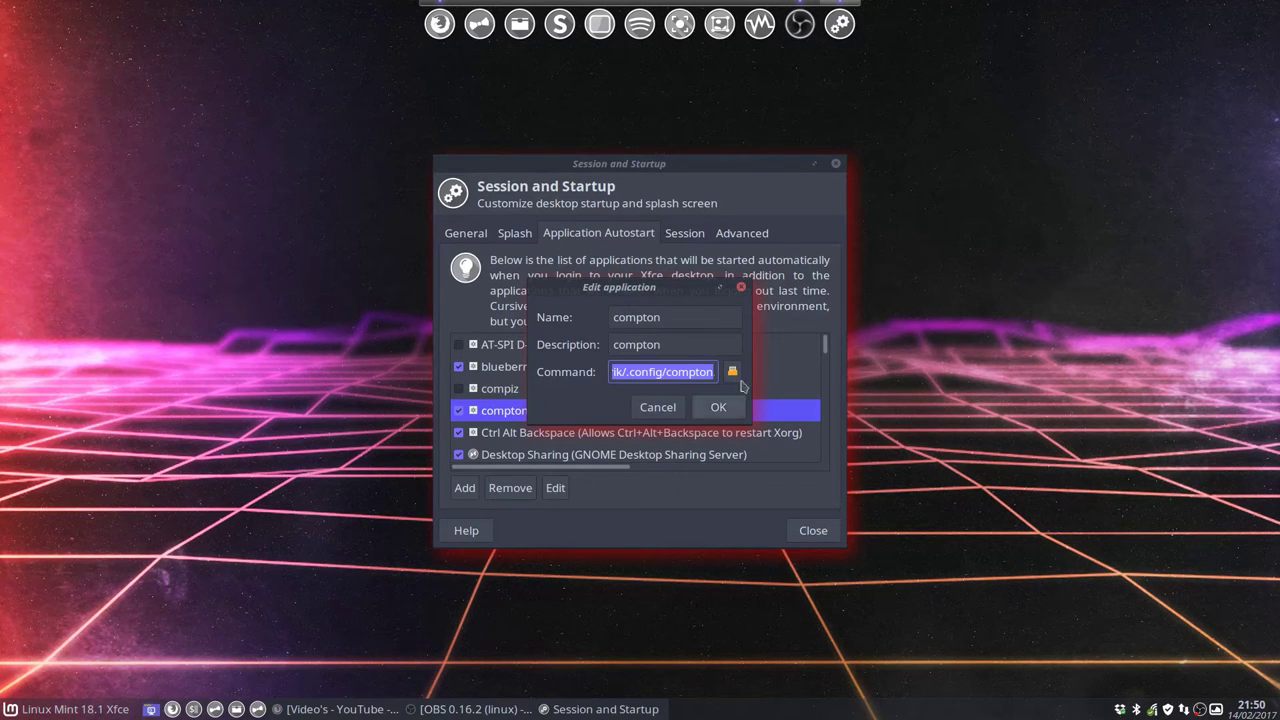
pyautogui.moveTo(690, 292); pyautogui.dragTo(948, 252)
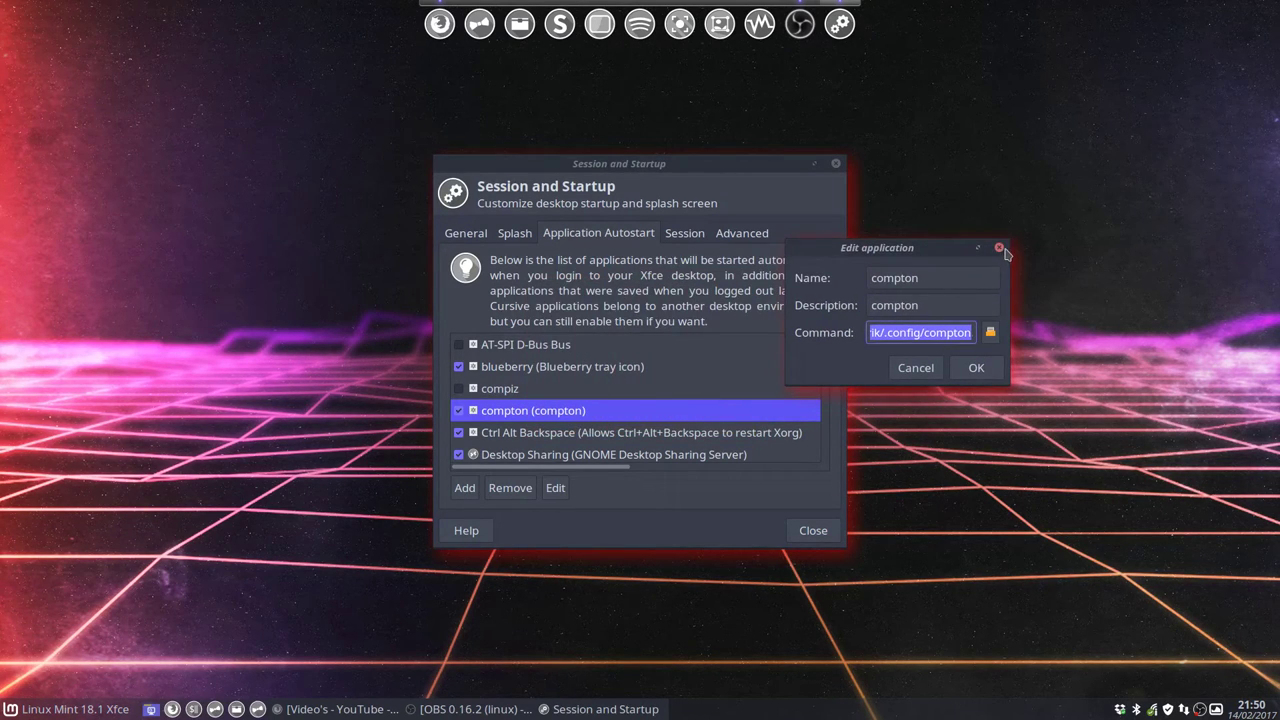
pyautogui.click(999, 248)
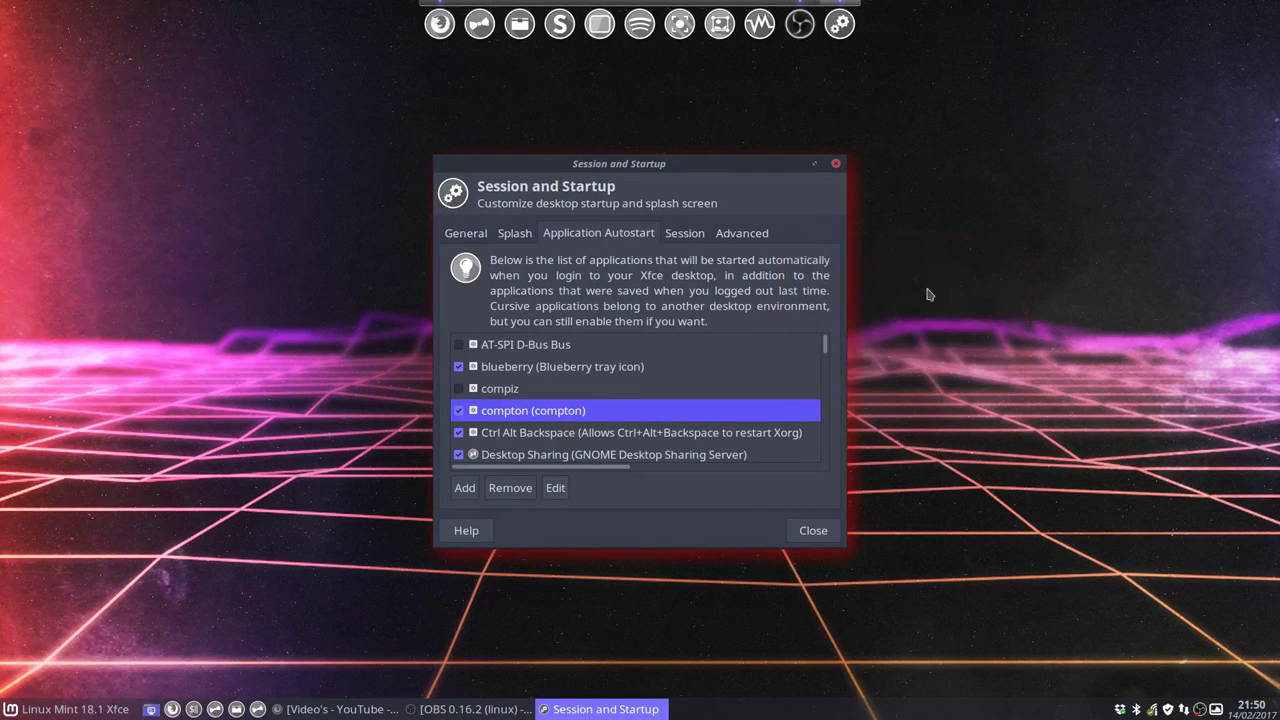
pyautogui.click(836, 163)
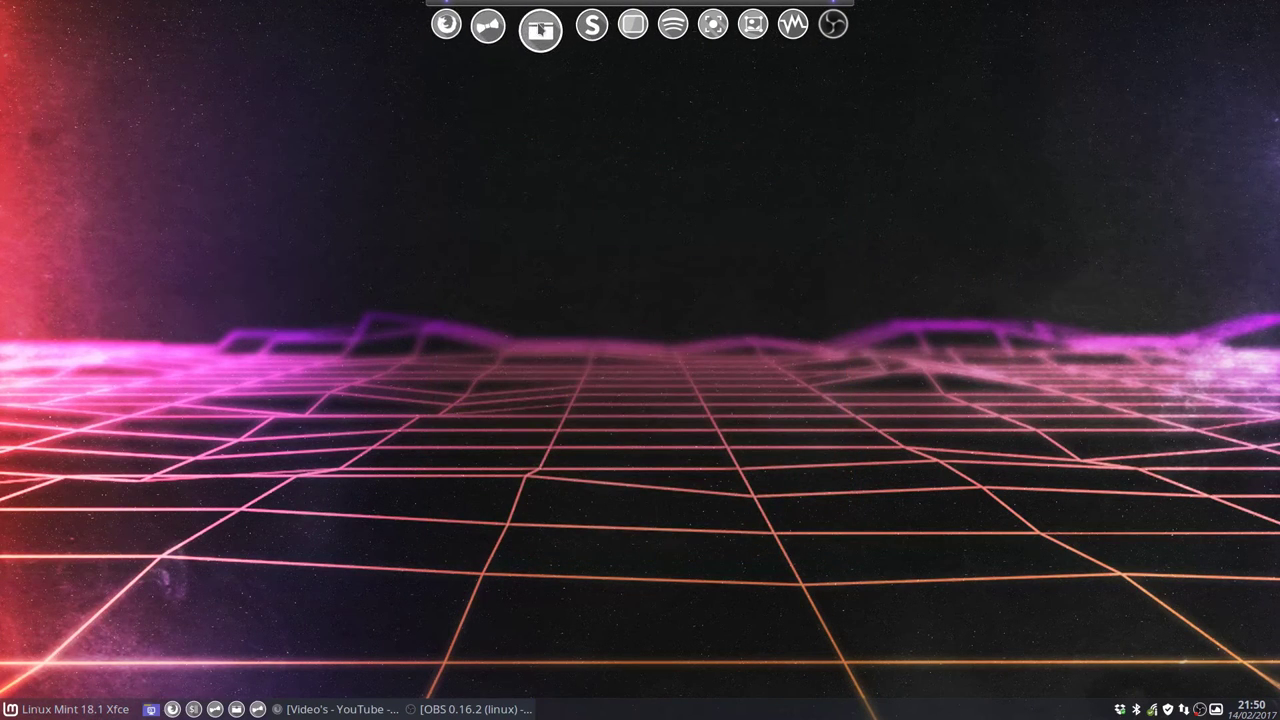
# Set the image file in the Downloads folder as the desktop wallpaper and close the file manager.
pyautogui.click(539, 23)
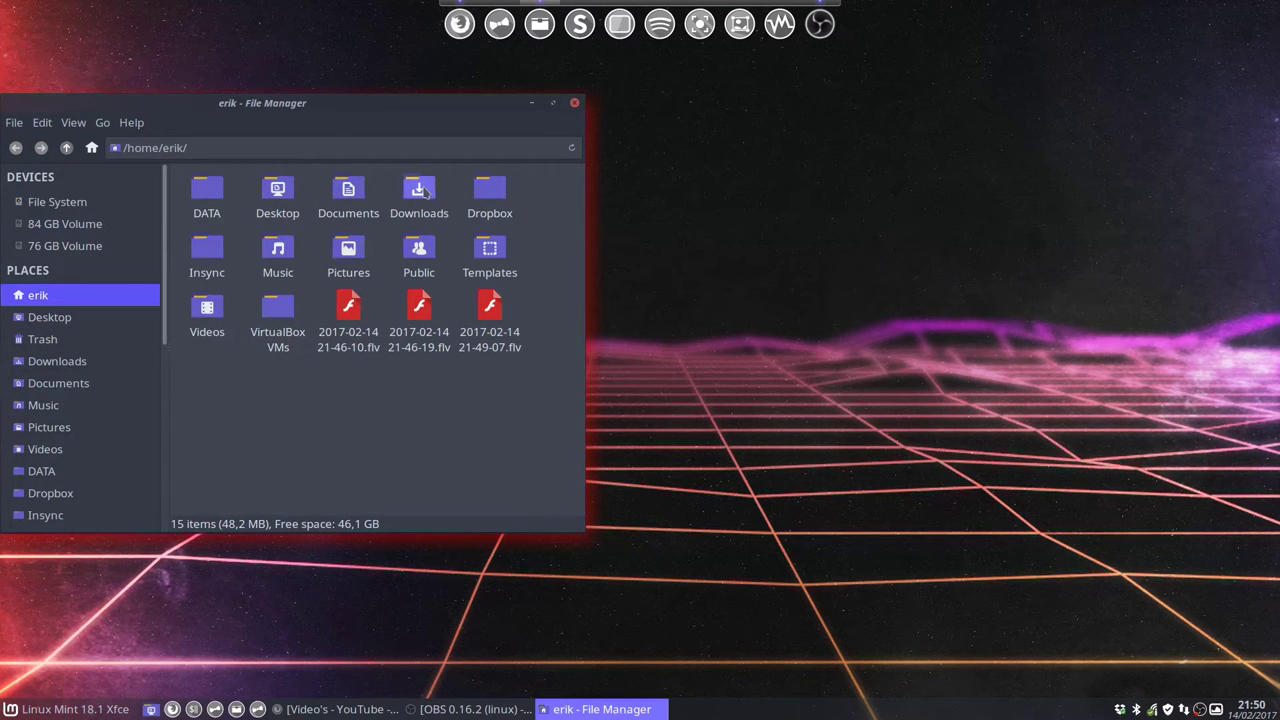
pyautogui.doubleClick(419, 190)
pyautogui.click(461, 188)
pyautogui.rightClick(461, 188)
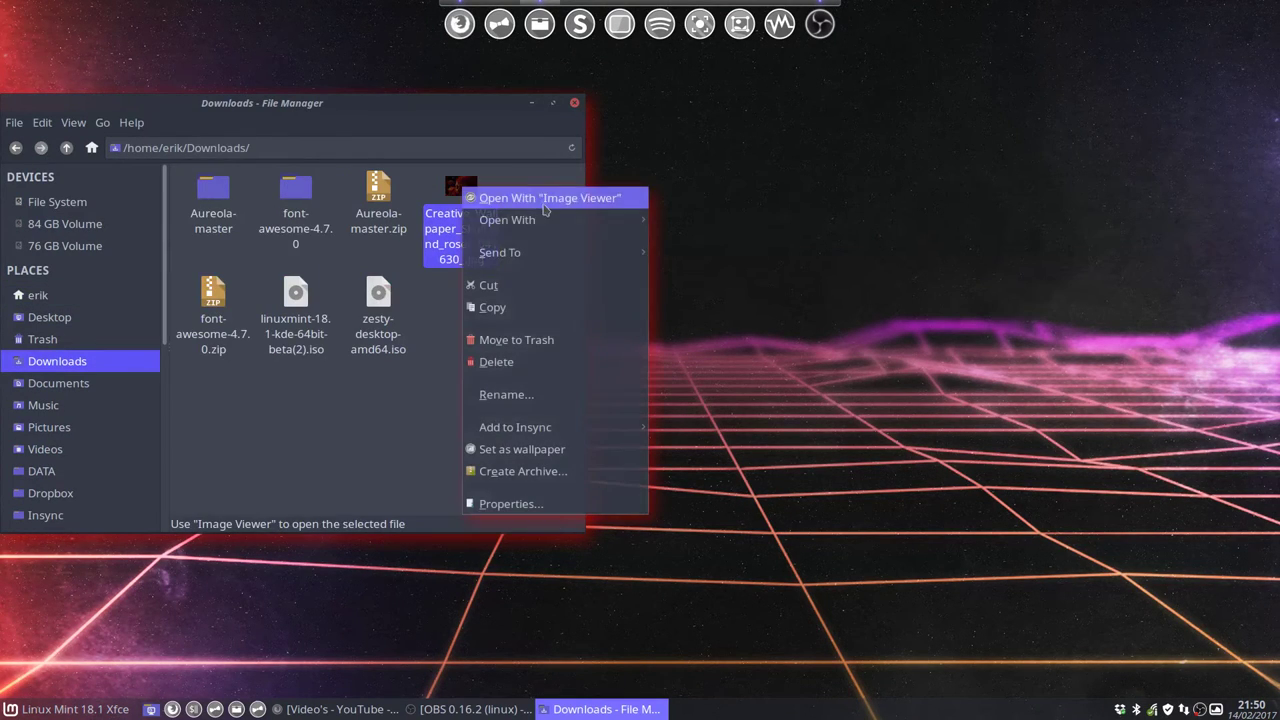
pyautogui.click(561, 450)
pyautogui.click(574, 102)
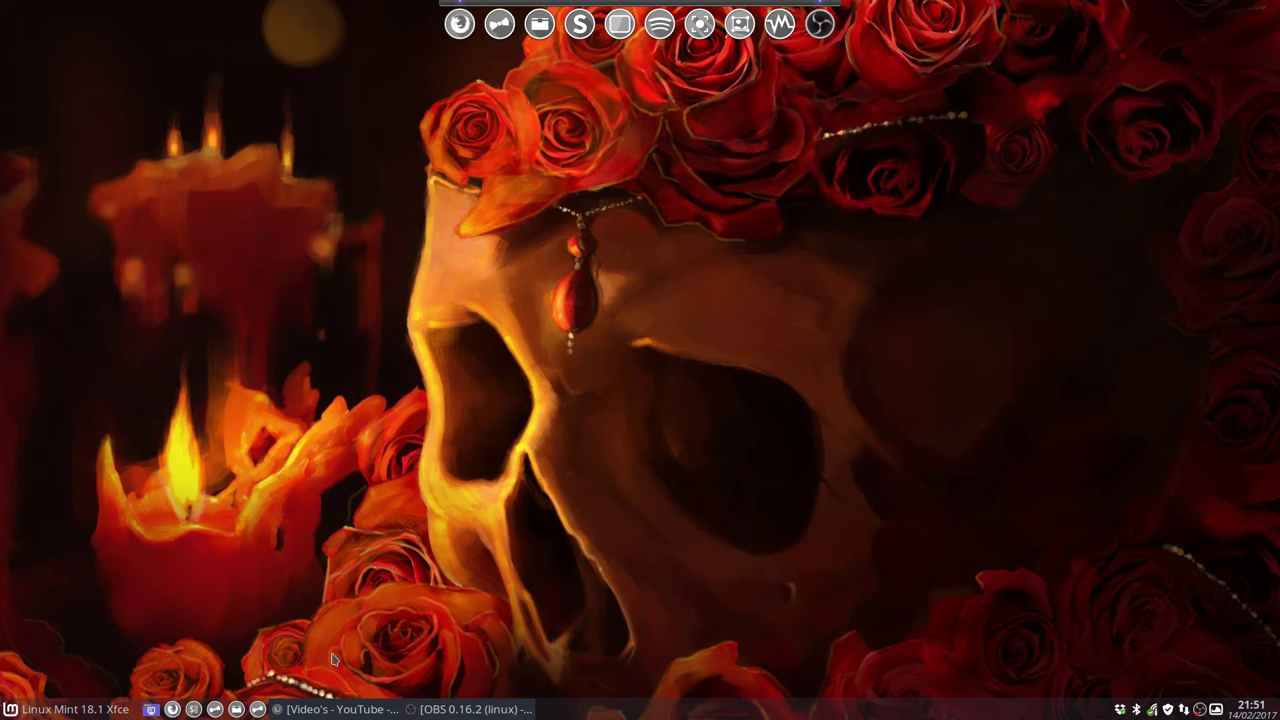
# Open the file manager on the home folder, move it to mid-desktop, and remove its focus to view its inactive transparency.
pyautogui.click(237, 709)
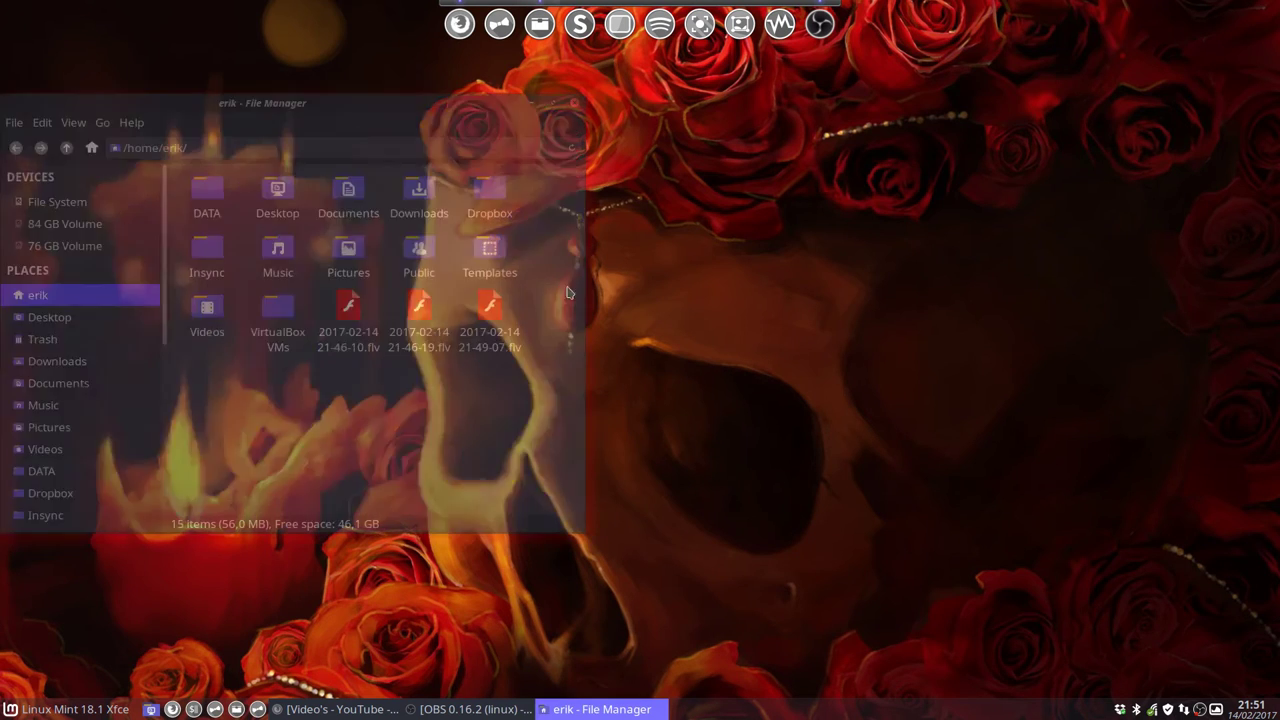
pyautogui.moveTo(445, 106); pyautogui.dragTo(933, 153)
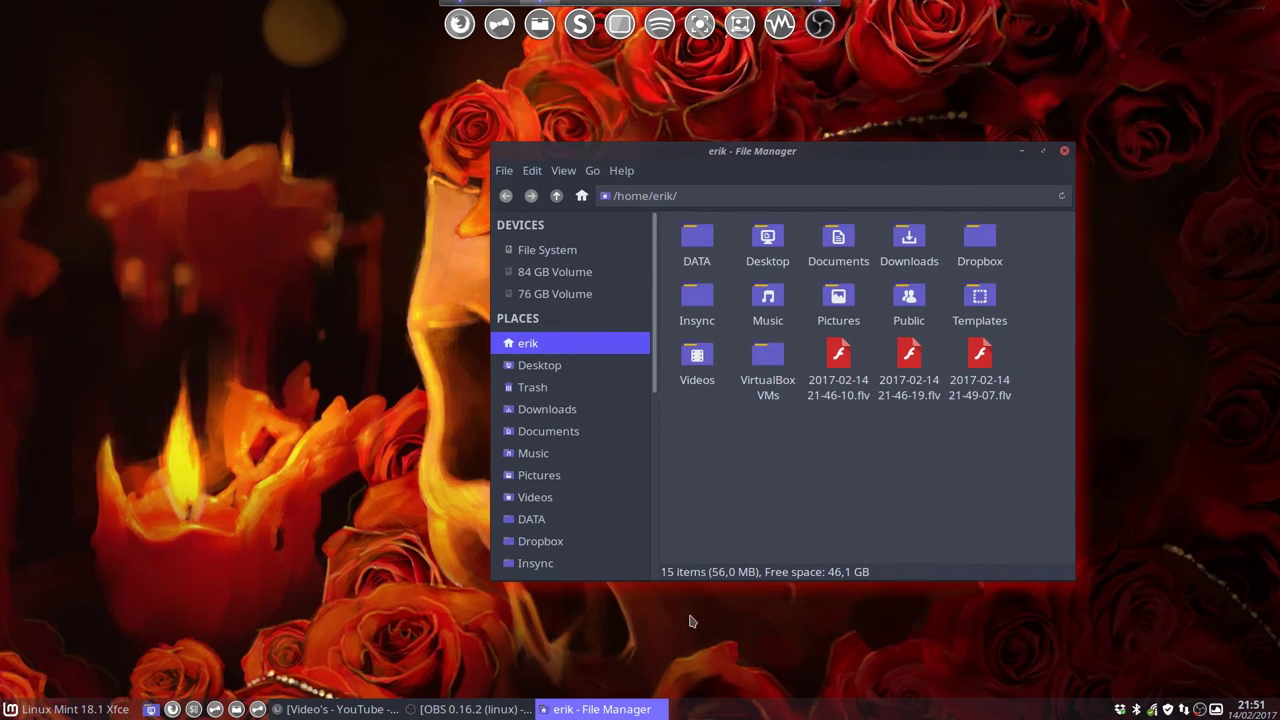
pyautogui.click(239, 533)
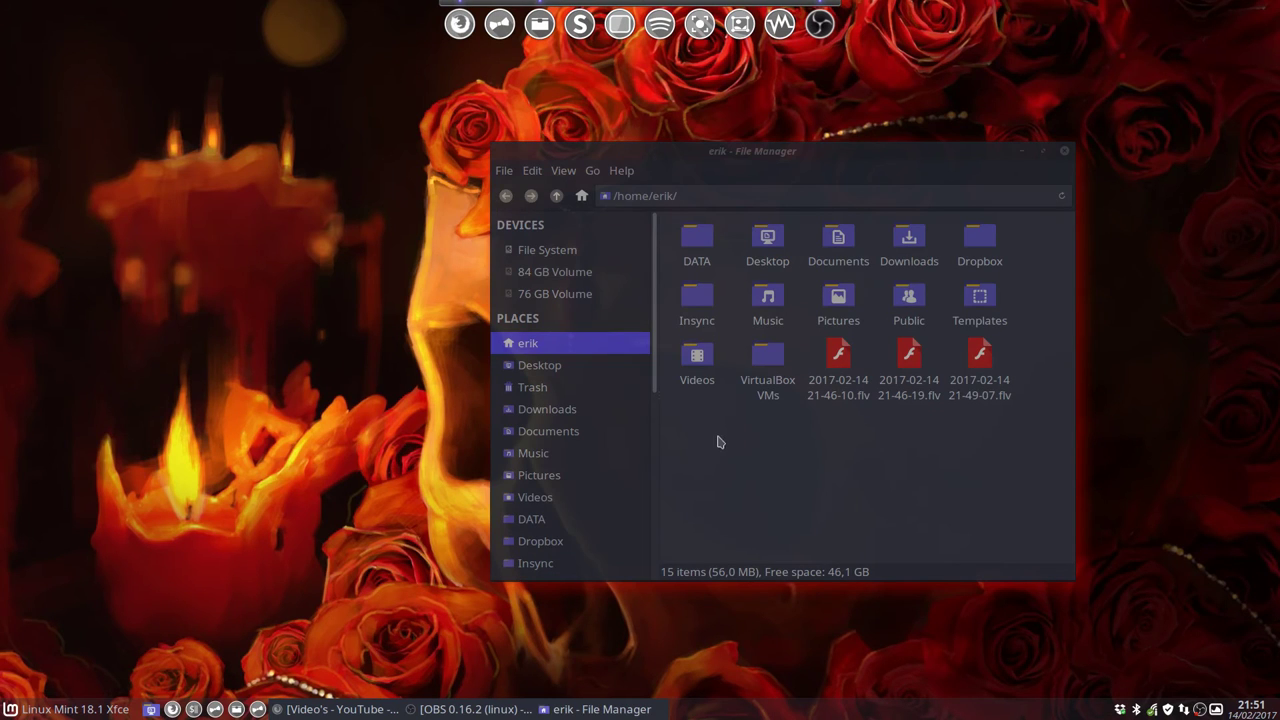
# Open the Appearance settings, apply the pink Sardi Mono Numix Colora icon theme, and place the window beside the file manager.
pyautogui.click(75, 709)
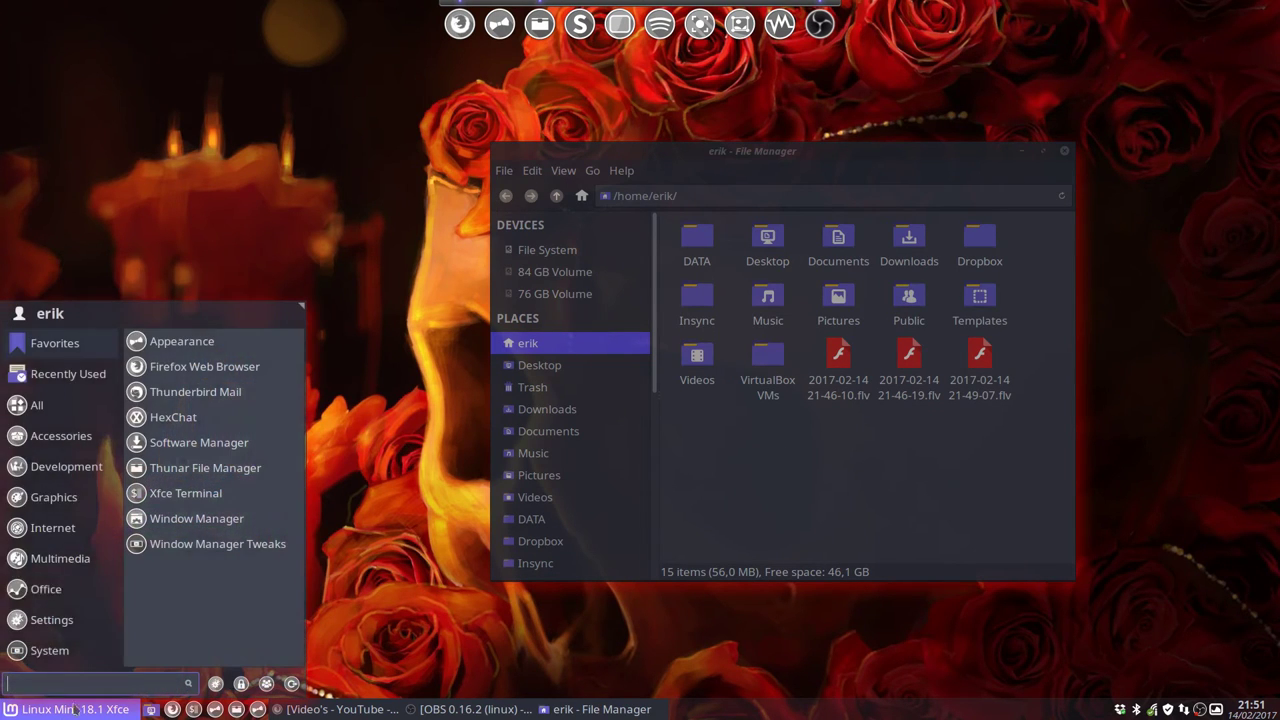
pyautogui.click(182, 341)
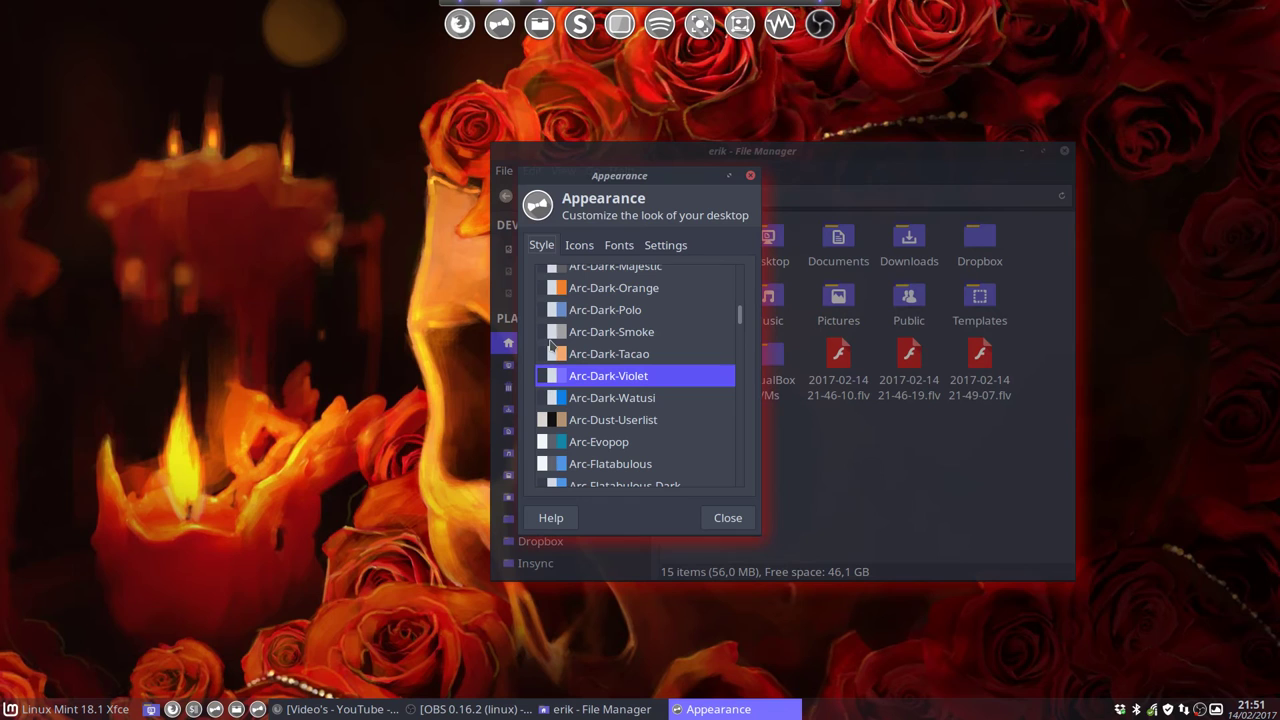
pyautogui.click(590, 248)
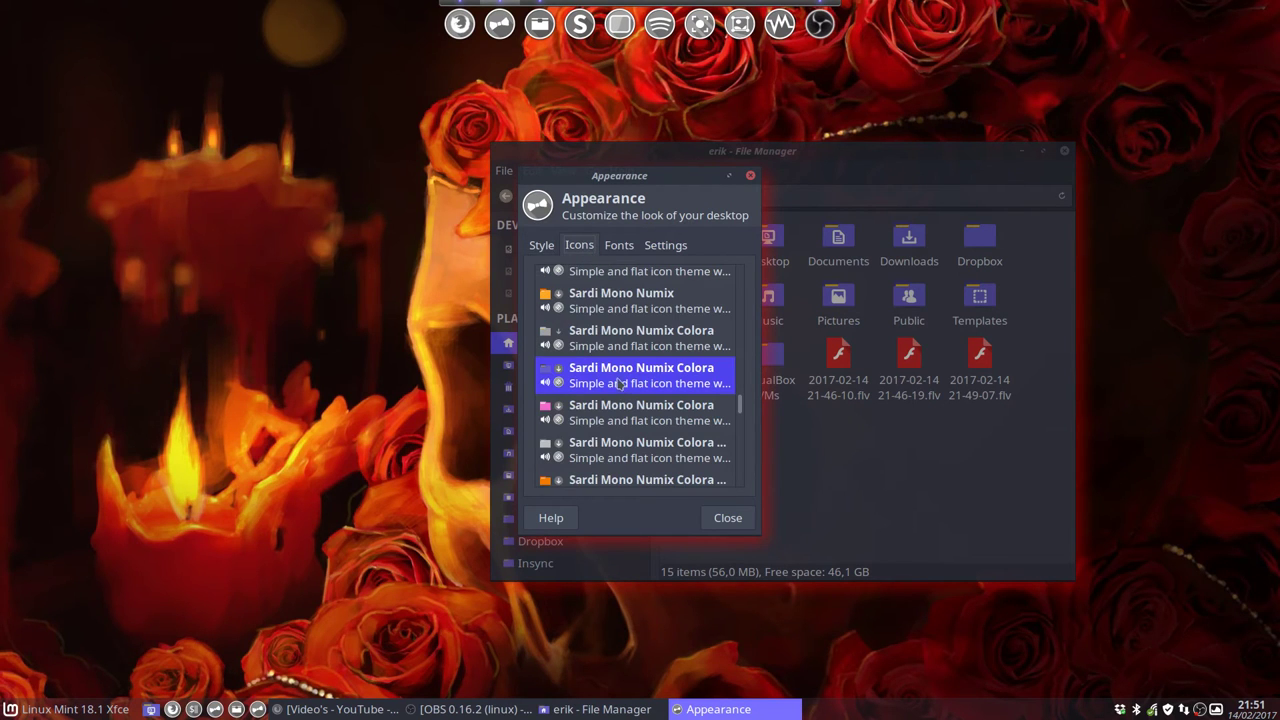
pyautogui.scroll(-3, 620, 383)
pyautogui.click(596, 322)
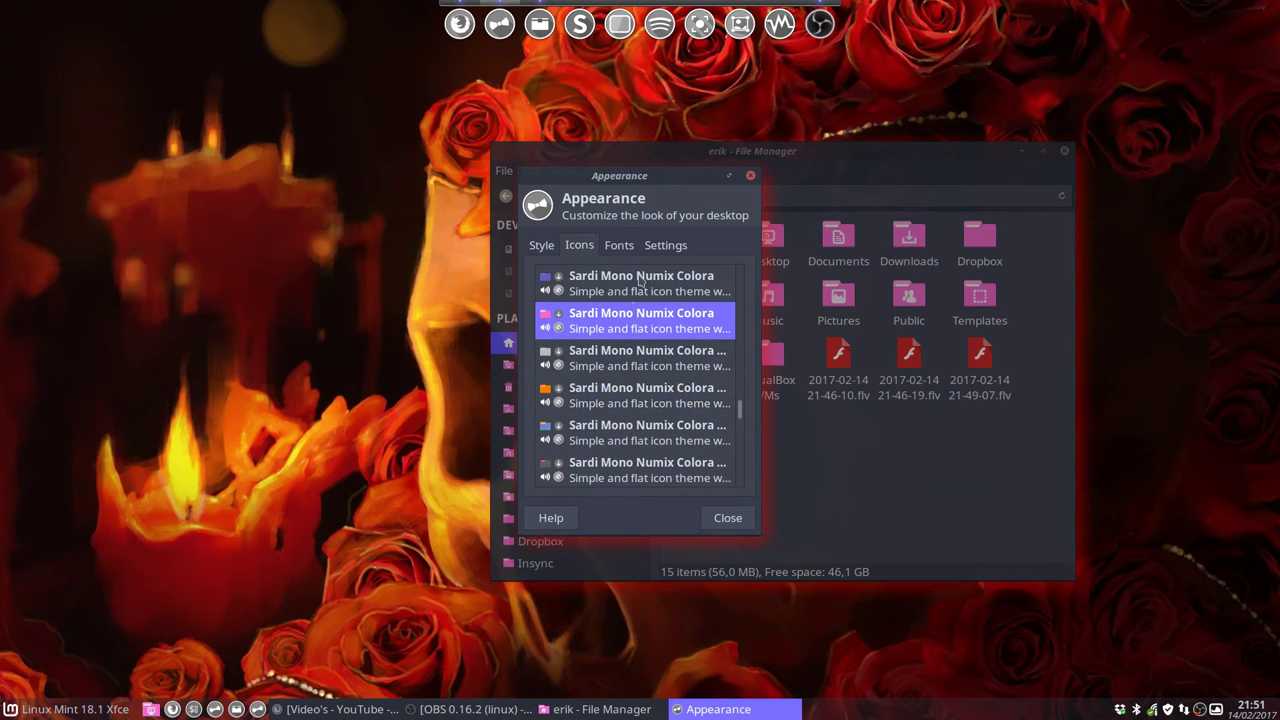
pyautogui.moveTo(640, 180); pyautogui.dragTo(330, 198)
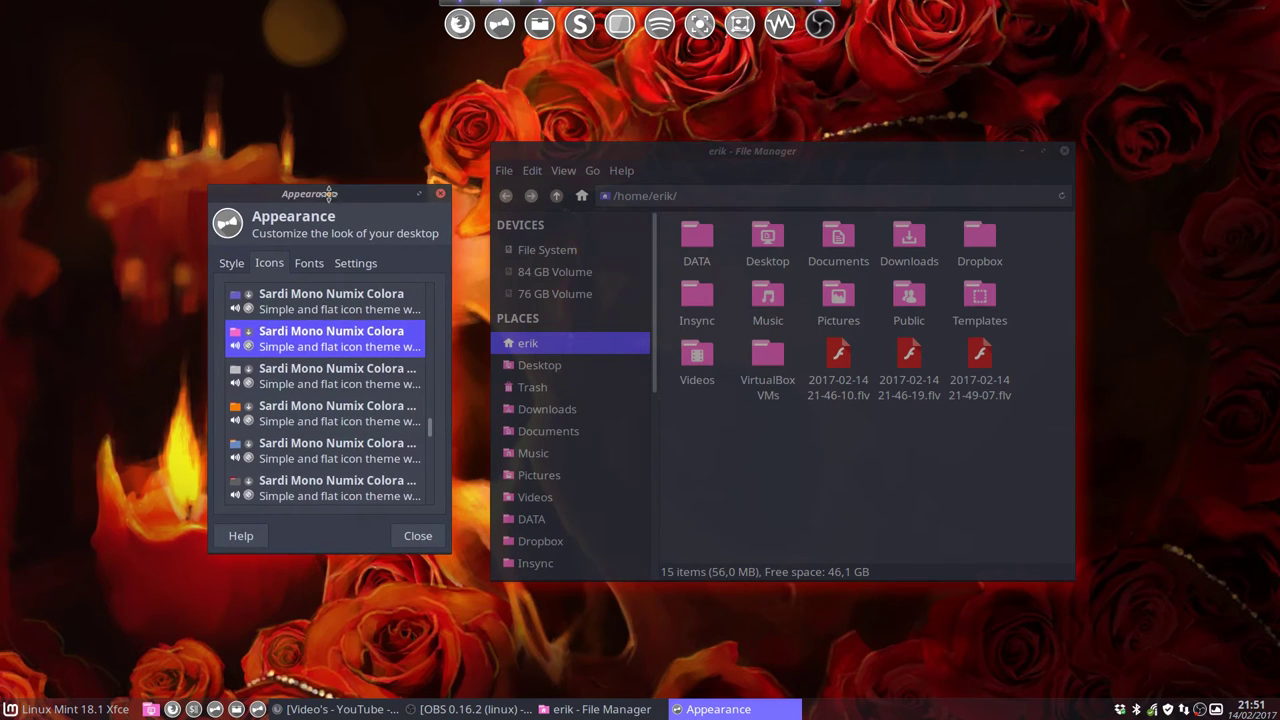
# Preview the icon themes one after another, from the grey Sardi Mono Numix Colora variant down to Surfn Luv.
pyautogui.click(296, 386)
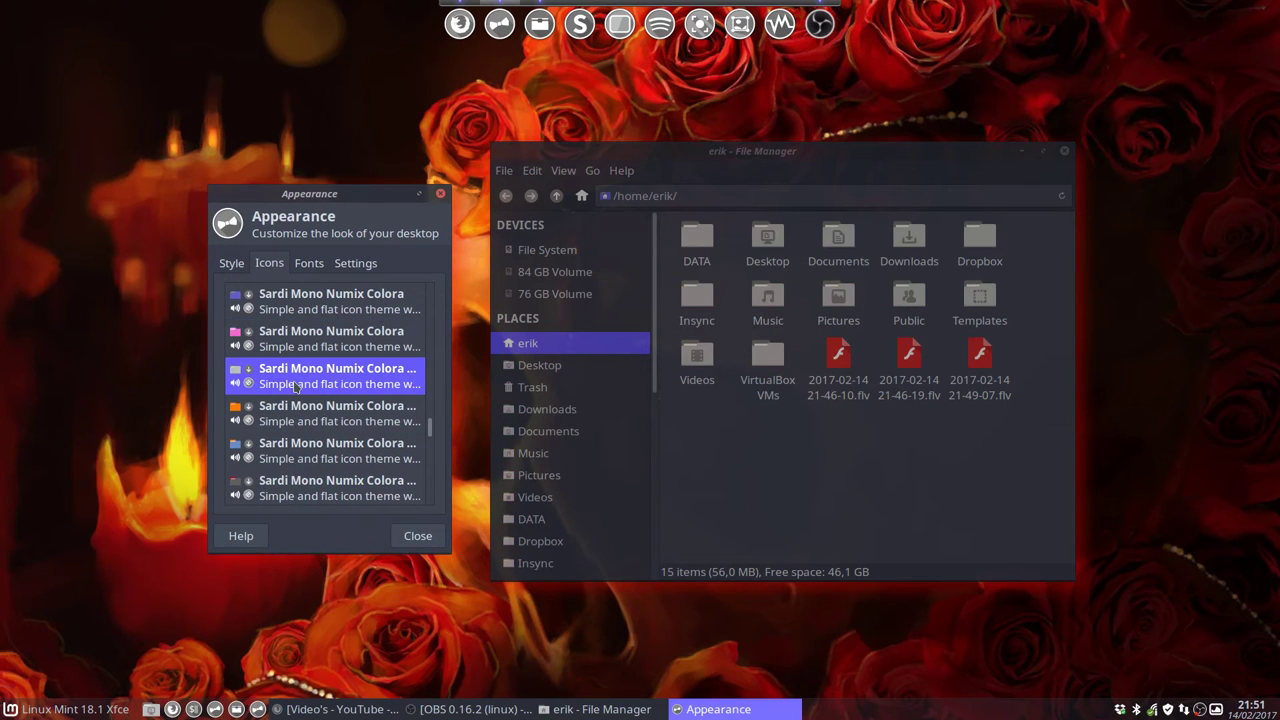
pyautogui.press('Down')
pyautogui.press('Down')
pyautogui.press('Down')
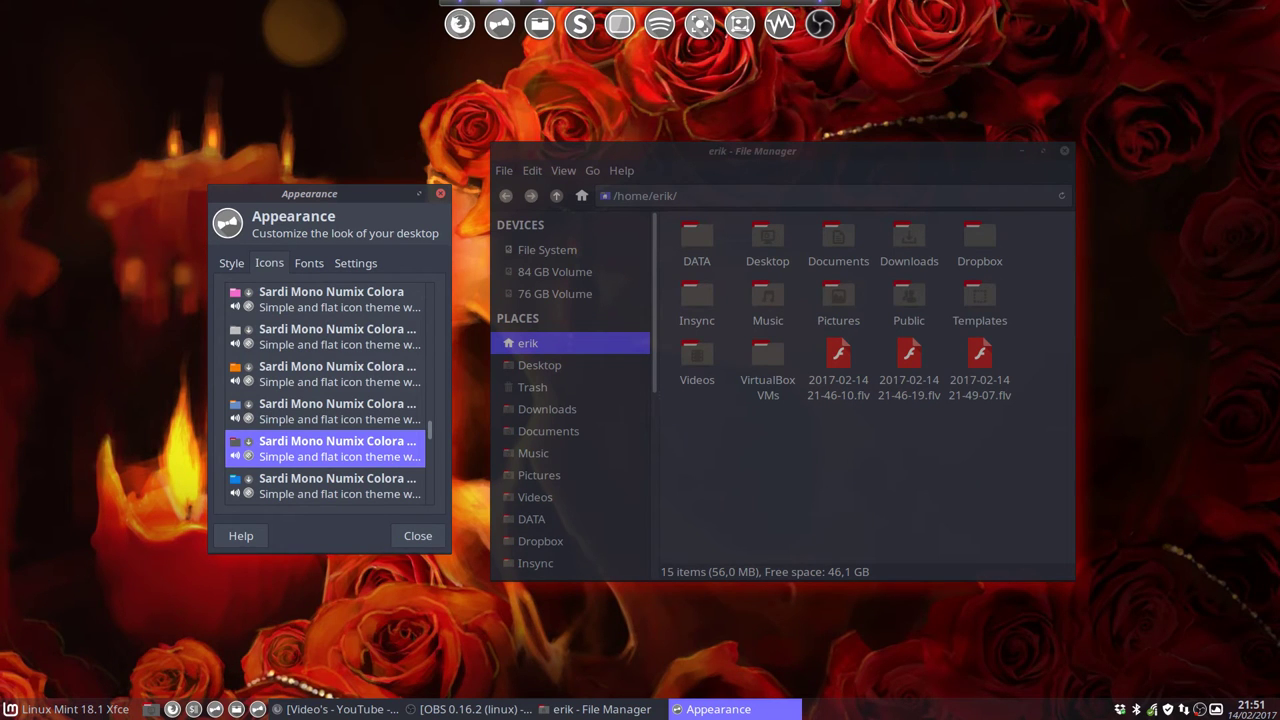
pyautogui.press('Down')
pyautogui.press('Down')
pyautogui.press('Down')
pyautogui.press('Down')
pyautogui.press('Down')
pyautogui.press('Down')
pyautogui.press('Down')
pyautogui.press('Down')
pyautogui.press('Down')
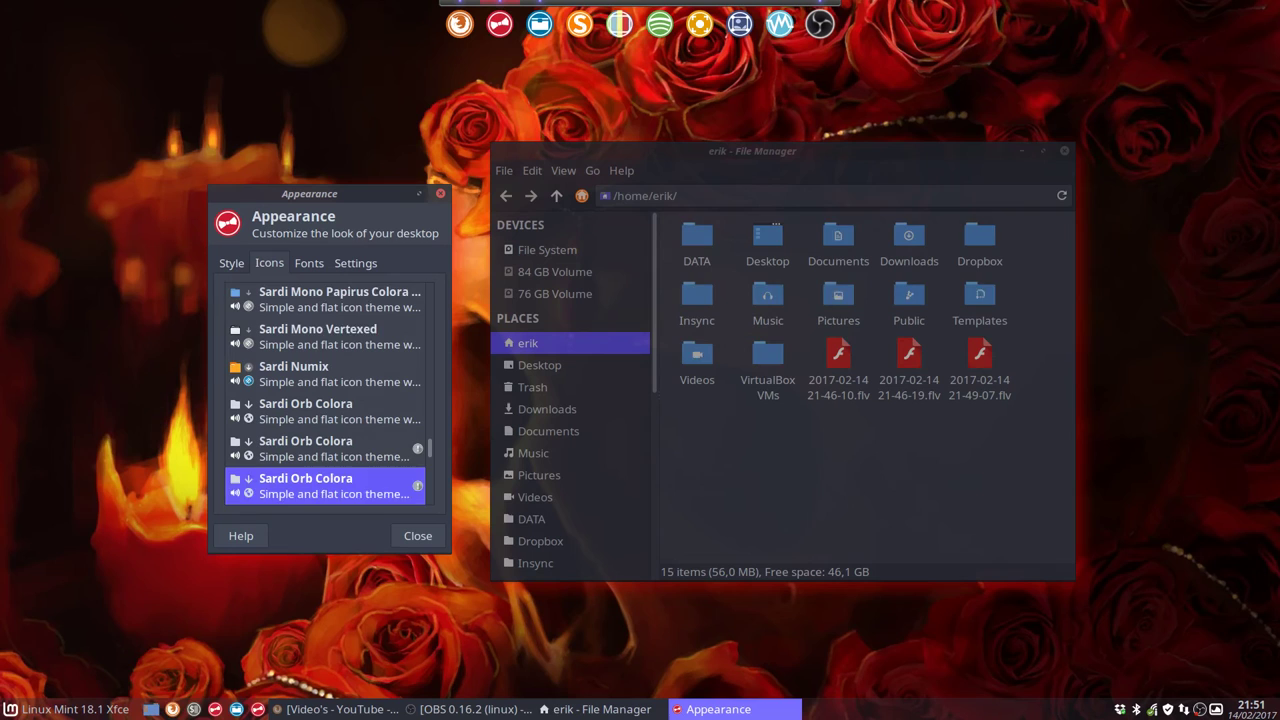
pyautogui.press('Down')
pyautogui.press('Down')
pyautogui.press('Down')
pyautogui.press('Down')
pyautogui.press('Down')
pyautogui.press('Down')
pyautogui.press('Down')
pyautogui.press('Down')
pyautogui.press('Down')
pyautogui.press('Down')
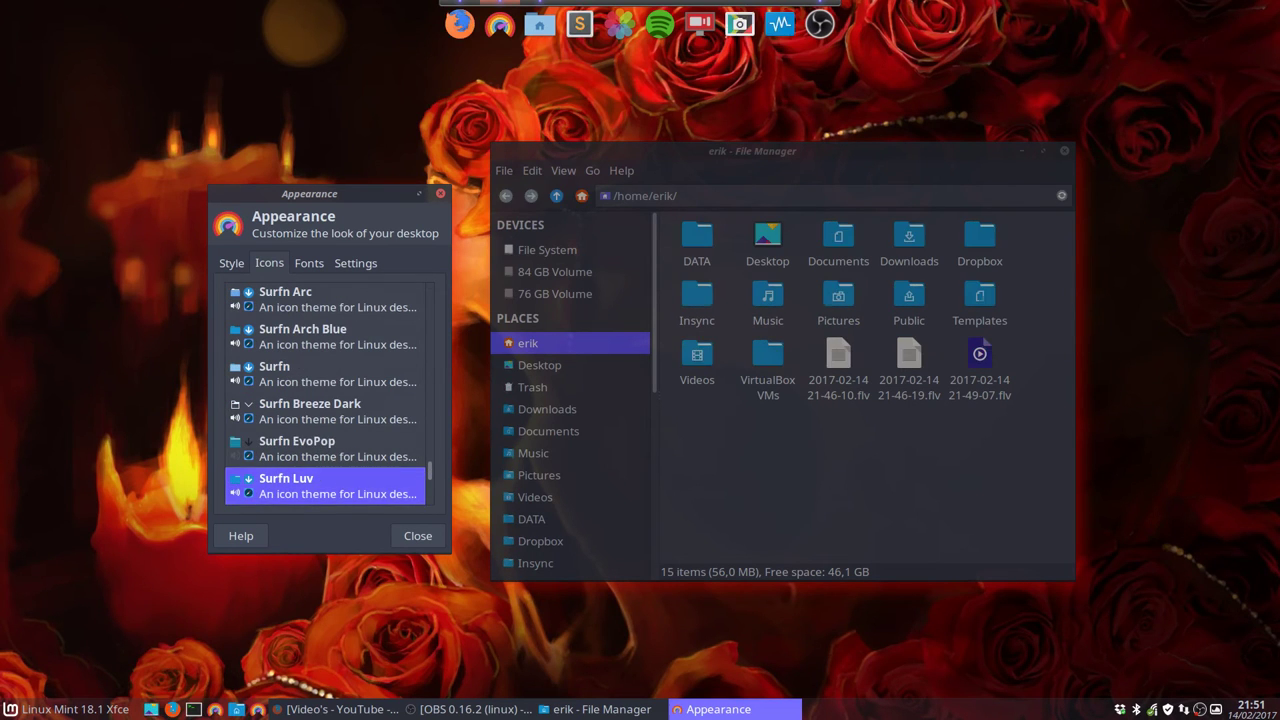
# Go back up through the icon themes from Surfn Luv, apply Sardi Luv Red, and close the Appearance settings.
pyautogui.press('Up')
pyautogui.press('Up')
pyautogui.press('Up')
pyautogui.press('Up')
pyautogui.press('Up')
pyautogui.press('Up')
pyautogui.press('Up')
pyautogui.press('Up')
pyautogui.press('Up')
pyautogui.press('Up')
pyautogui.press('Up')
pyautogui.press('Up')
pyautogui.press('Up')
pyautogui.press('Up')
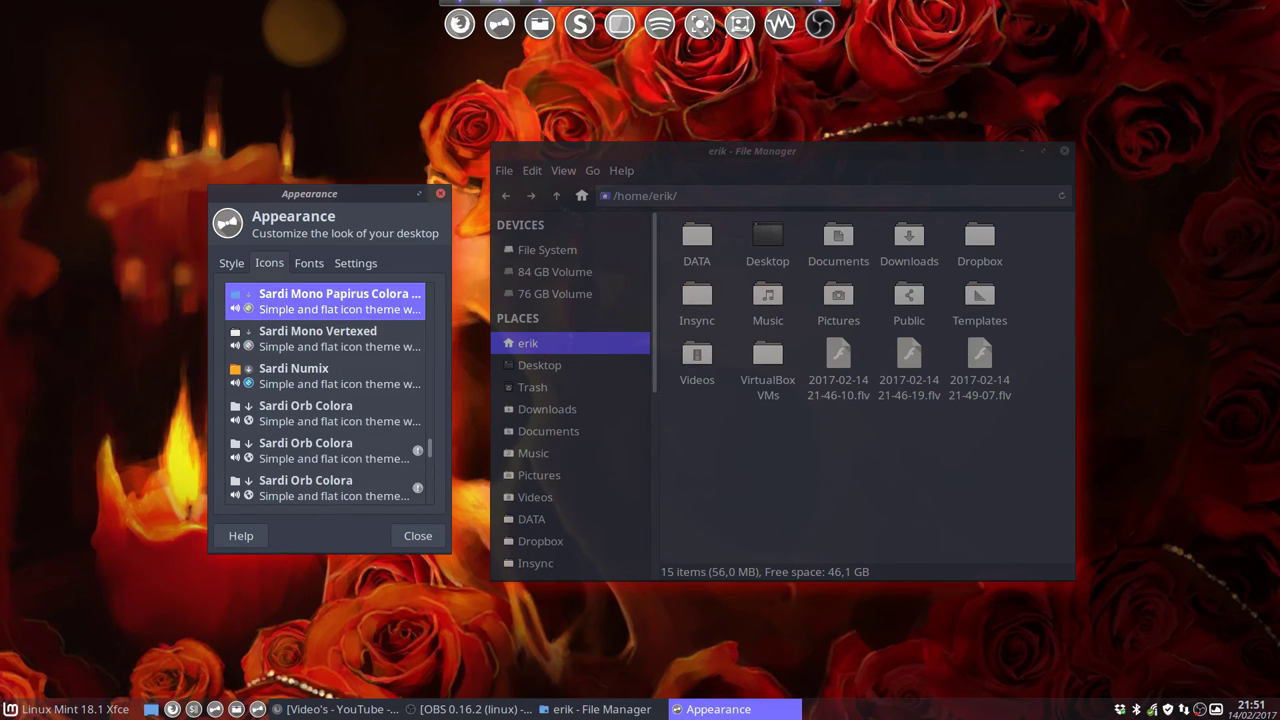
pyautogui.press('Up')
pyautogui.press('Up')
pyautogui.press('Up')
pyautogui.press('Up')
pyautogui.press('Up')
pyautogui.press('Up')
pyautogui.press('Up')
pyautogui.press('Up')
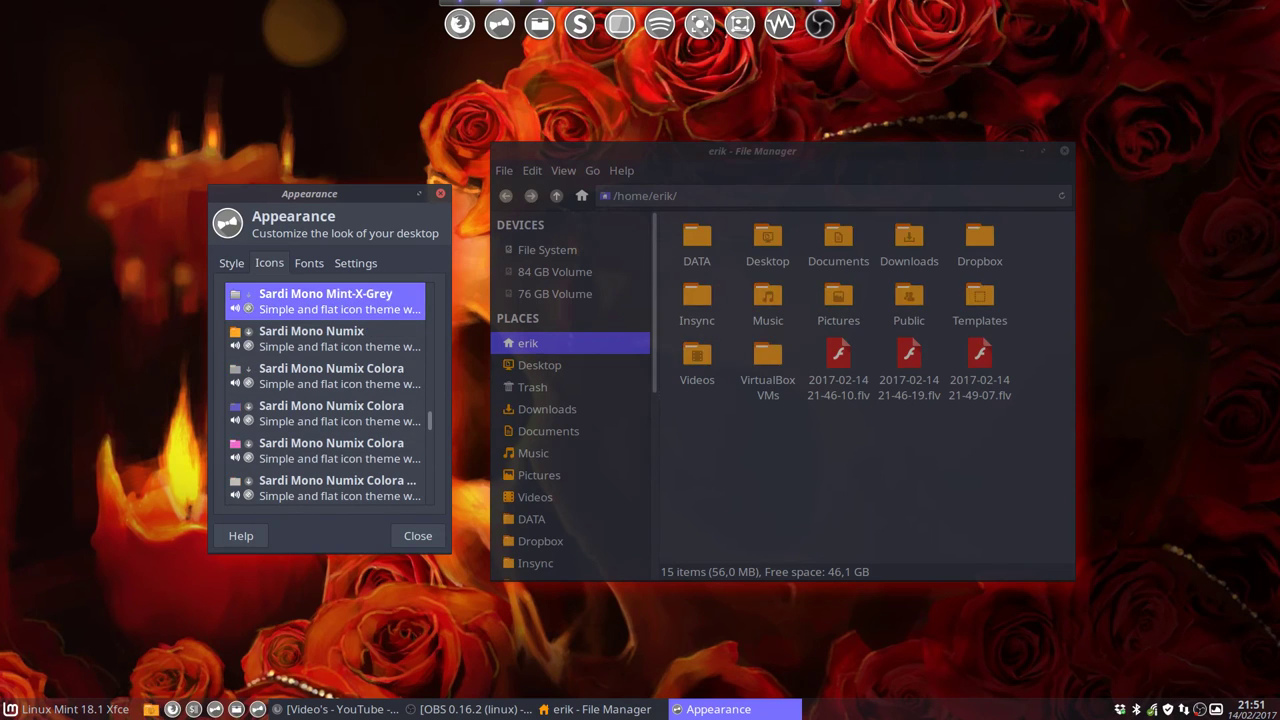
pyautogui.press('Up')
pyautogui.press('Up')
pyautogui.press('Up')
pyautogui.press('Up')
pyautogui.press('Up')
pyautogui.press('Up')
pyautogui.press('Up')
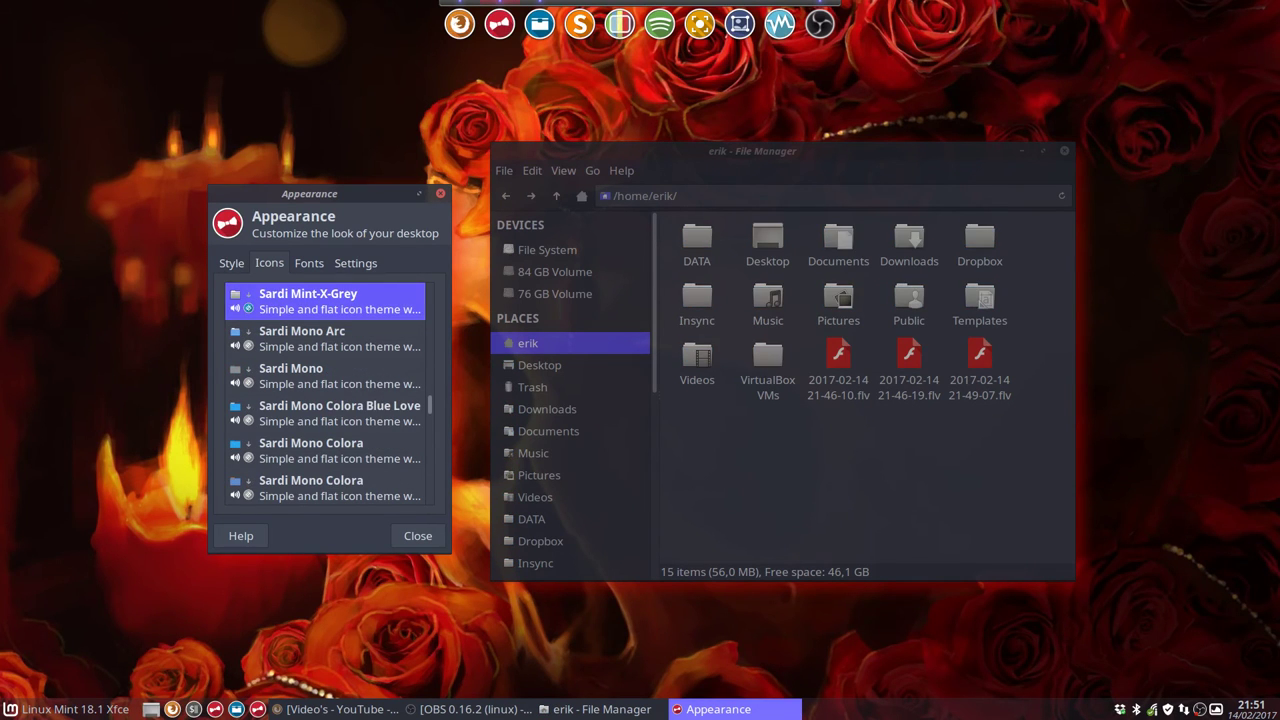
pyautogui.press('Up')
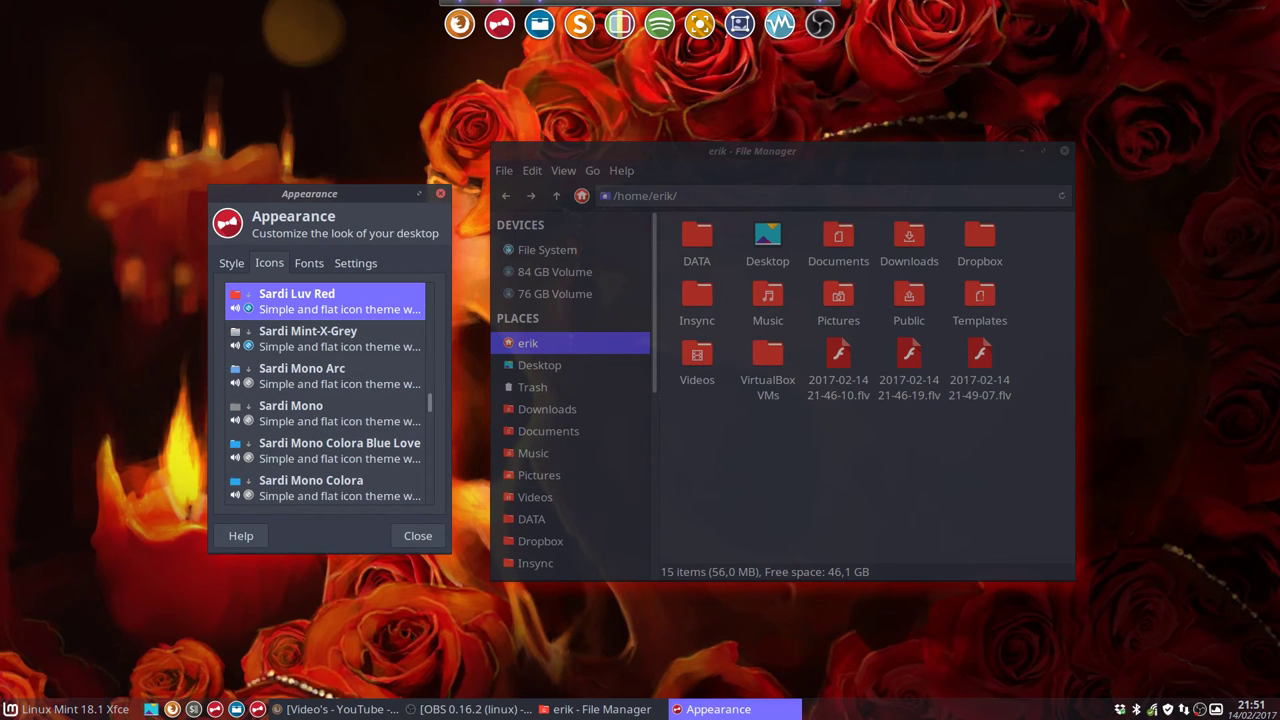
pyautogui.click(441, 194)
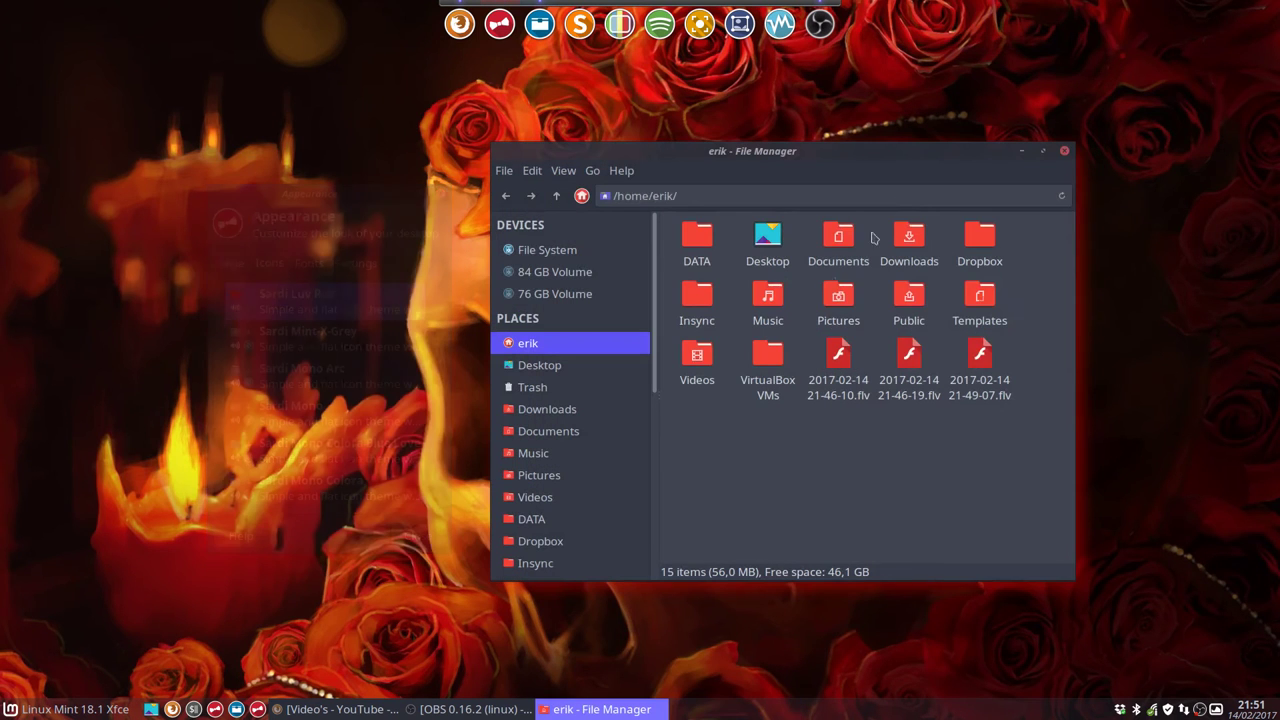
# Move the file manager over the candles in the wallpaper and back to the upper middle of the desktop.
pyautogui.moveTo(910, 152); pyautogui.dragTo(571, 167)
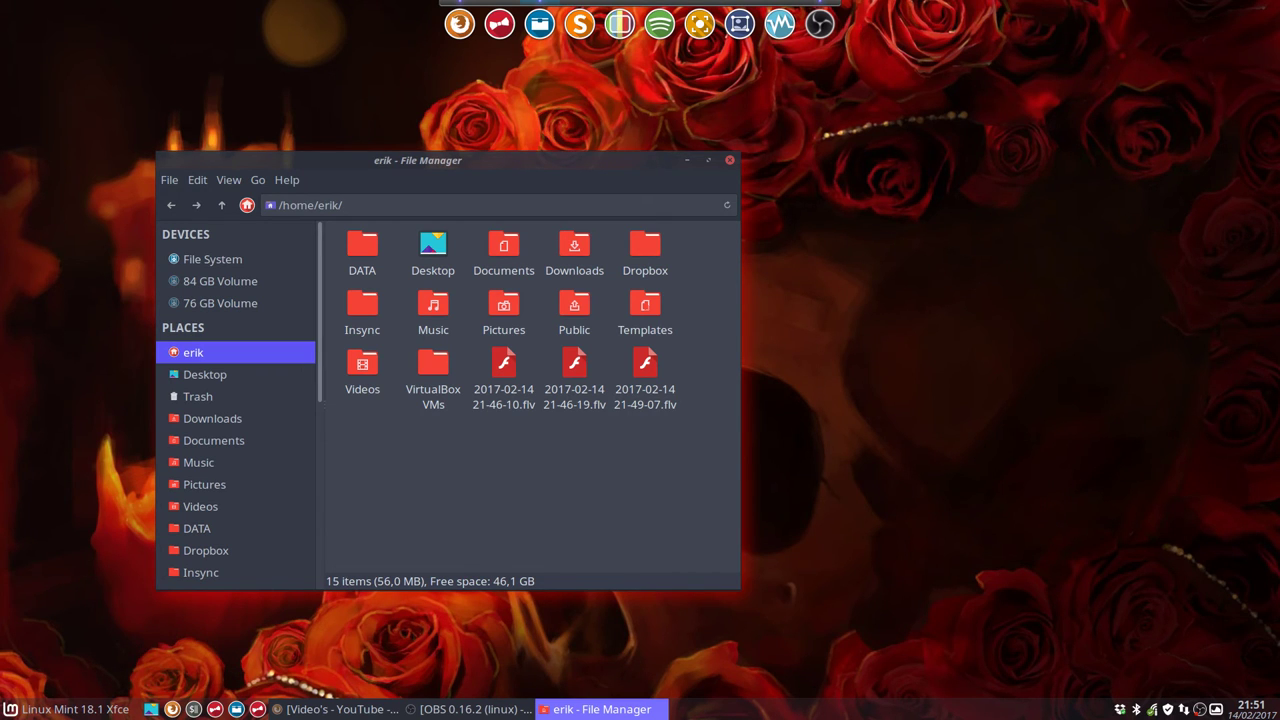
pyautogui.moveTo(486, 161); pyautogui.dragTo(826, 104)
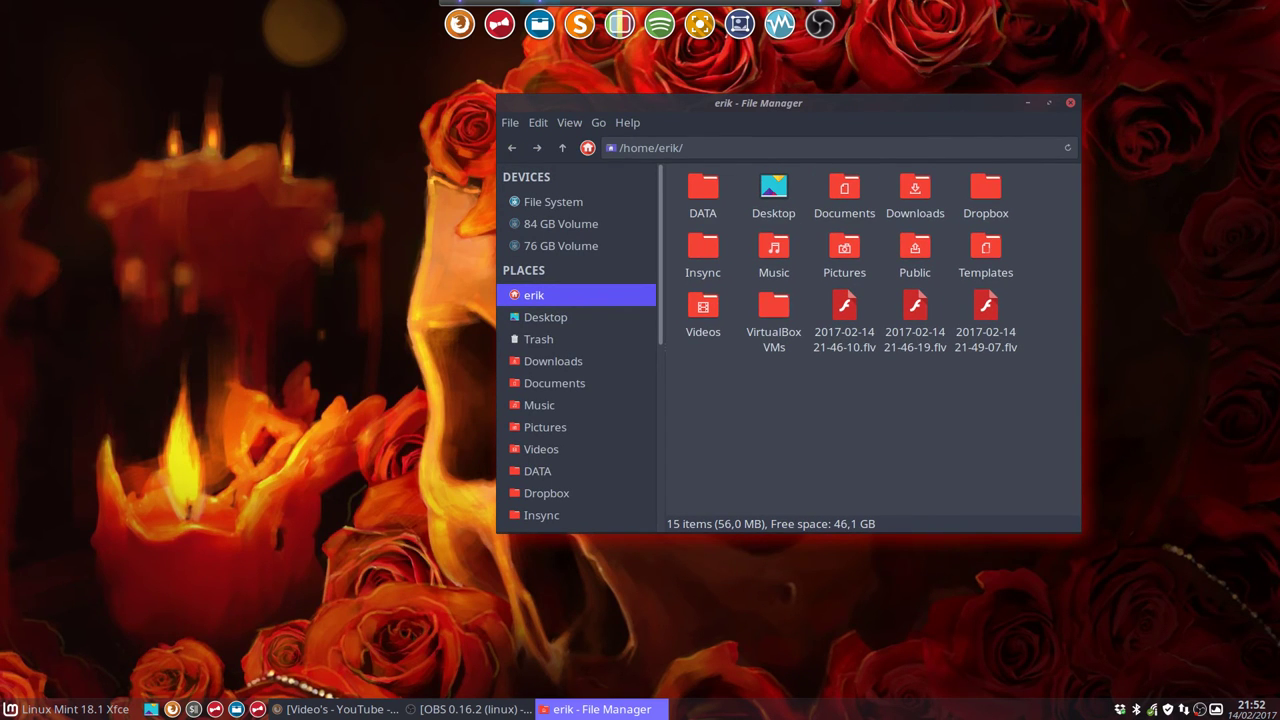
# Open the application menu, show its System category to examine the menu's transparency and icons, and close it again.
pyautogui.click(95, 711)
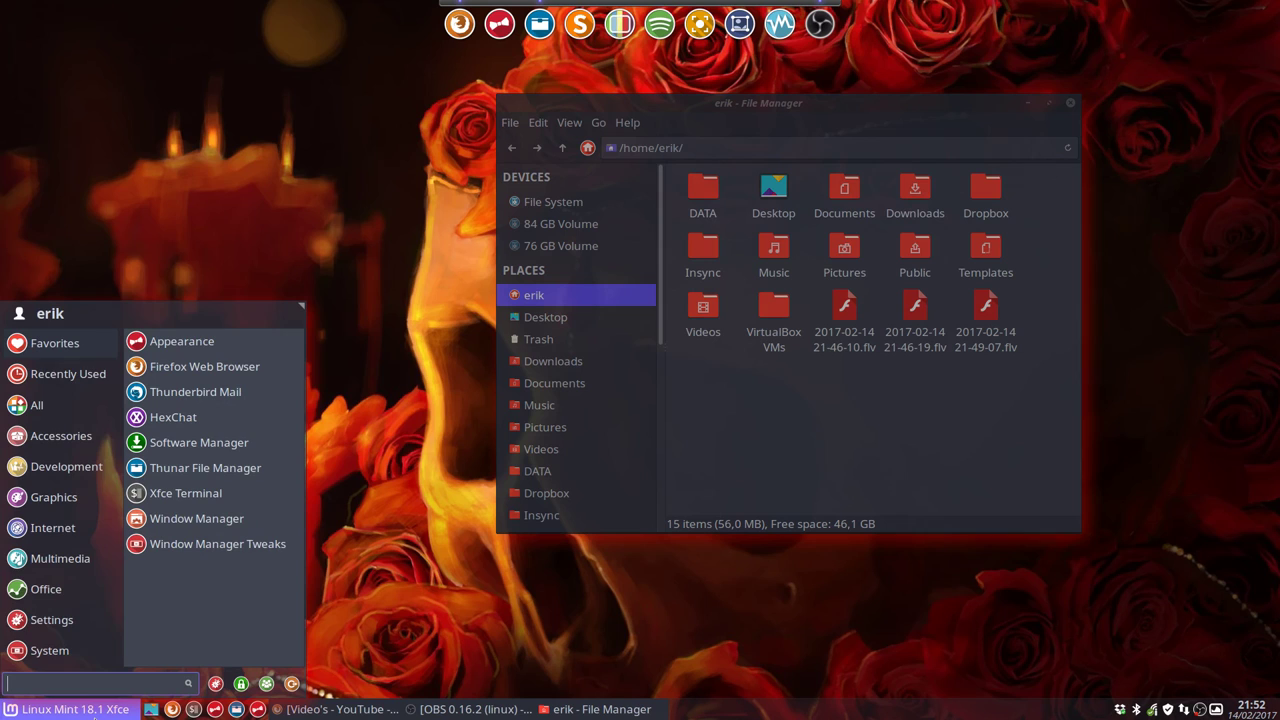
pyautogui.click(73, 650)
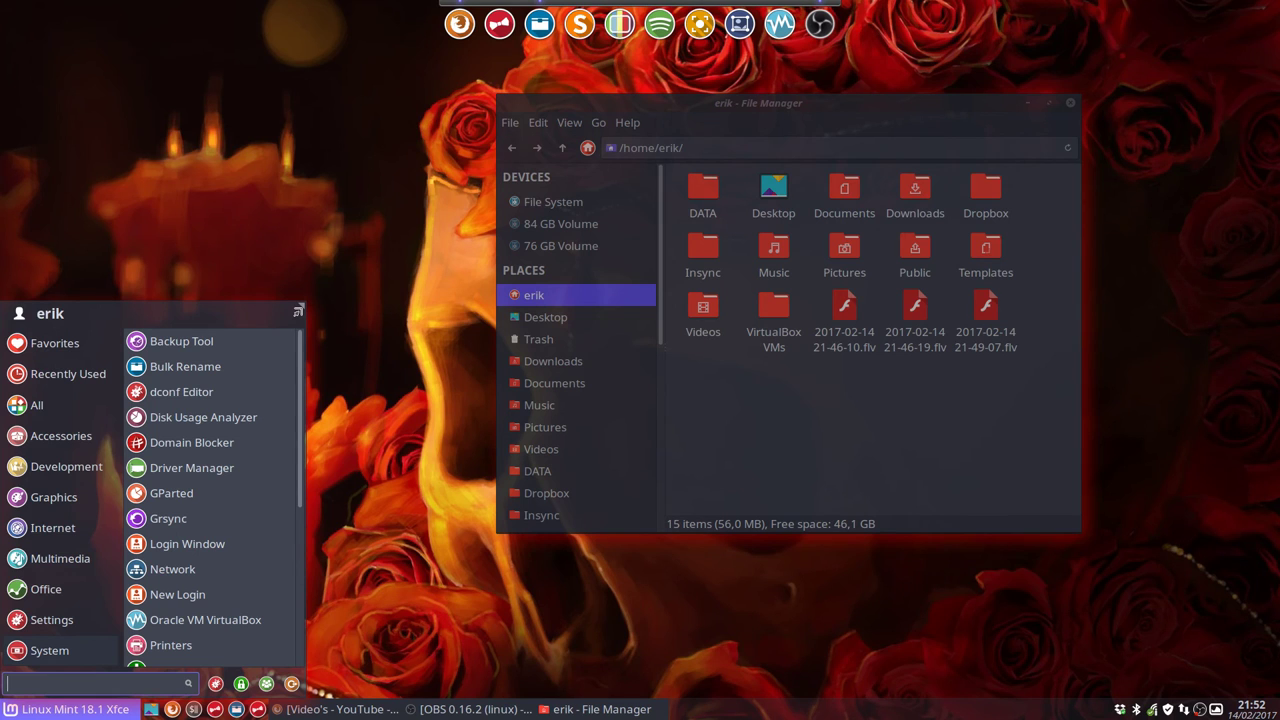
pyautogui.click(318, 212)
# Open the Gpick color picker, overlap it with the file manager, and alternate focus between the two windows to compare their transparency.
pyautogui.click(619, 30)
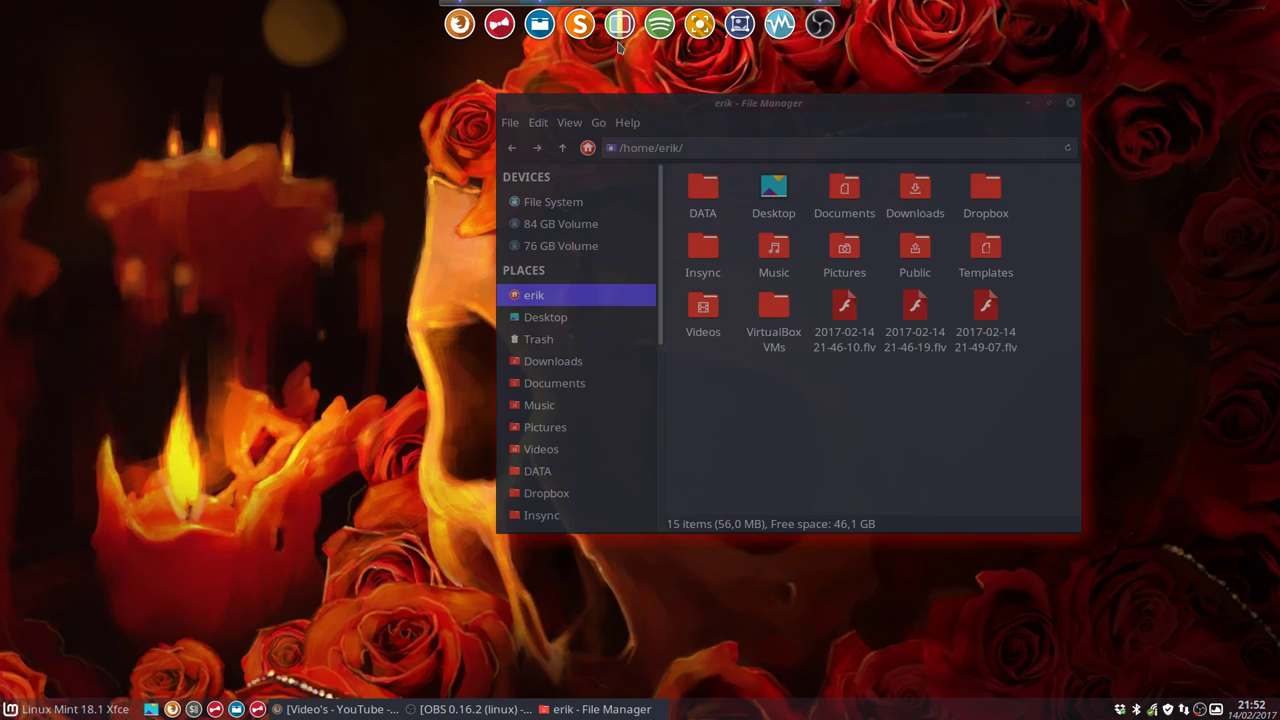
pyautogui.moveTo(706, 260); pyautogui.dragTo(367, 255)
pyautogui.click(759, 141)
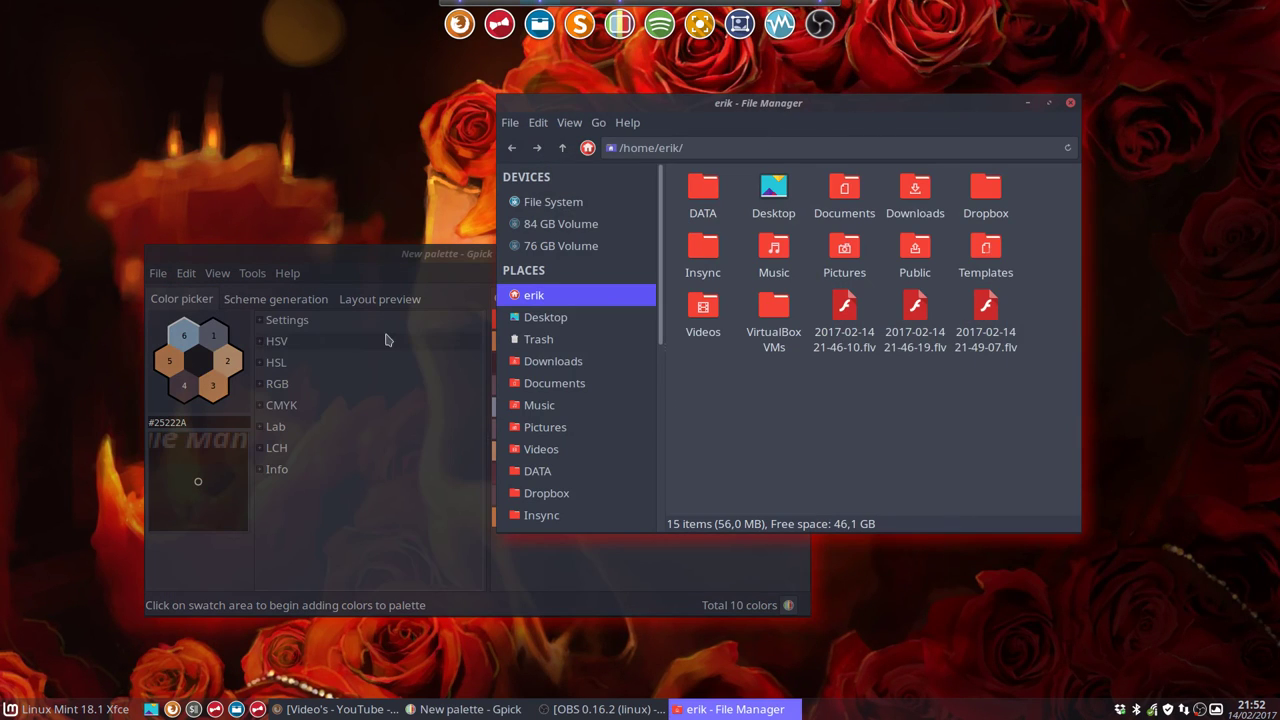
pyautogui.click(396, 481)
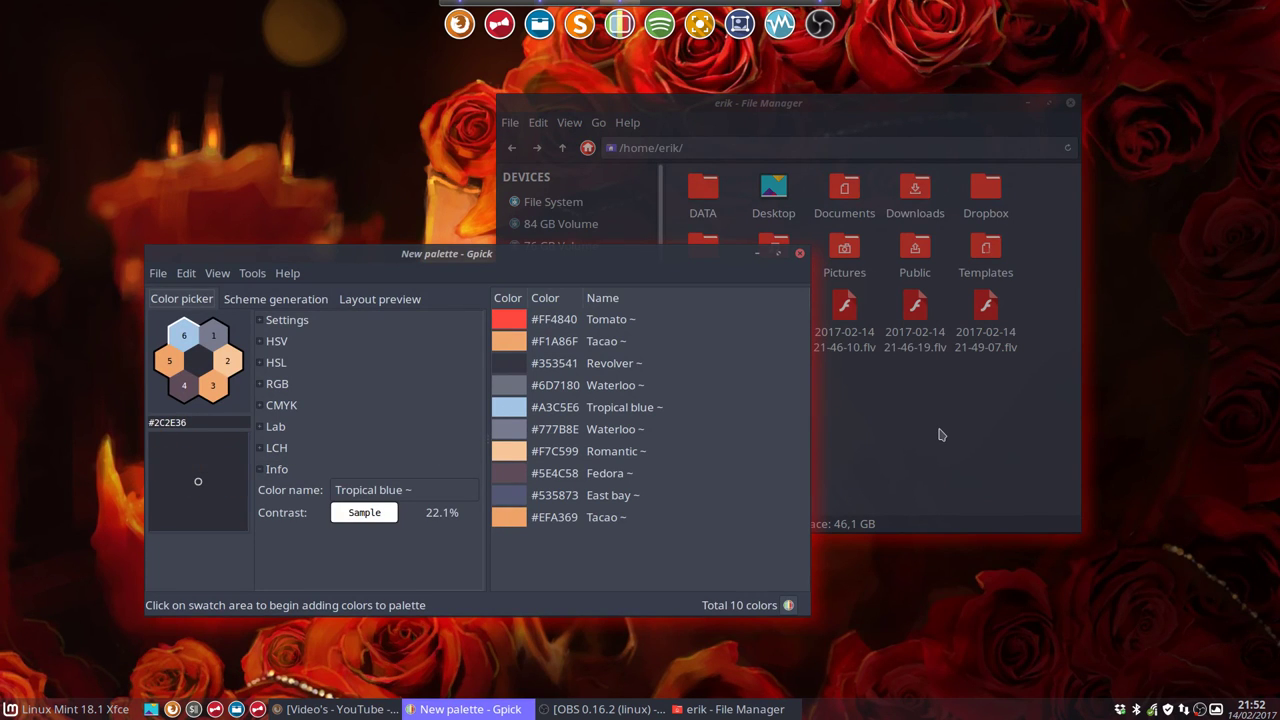
pyautogui.moveTo(614, 254); pyautogui.dragTo(700, 257)
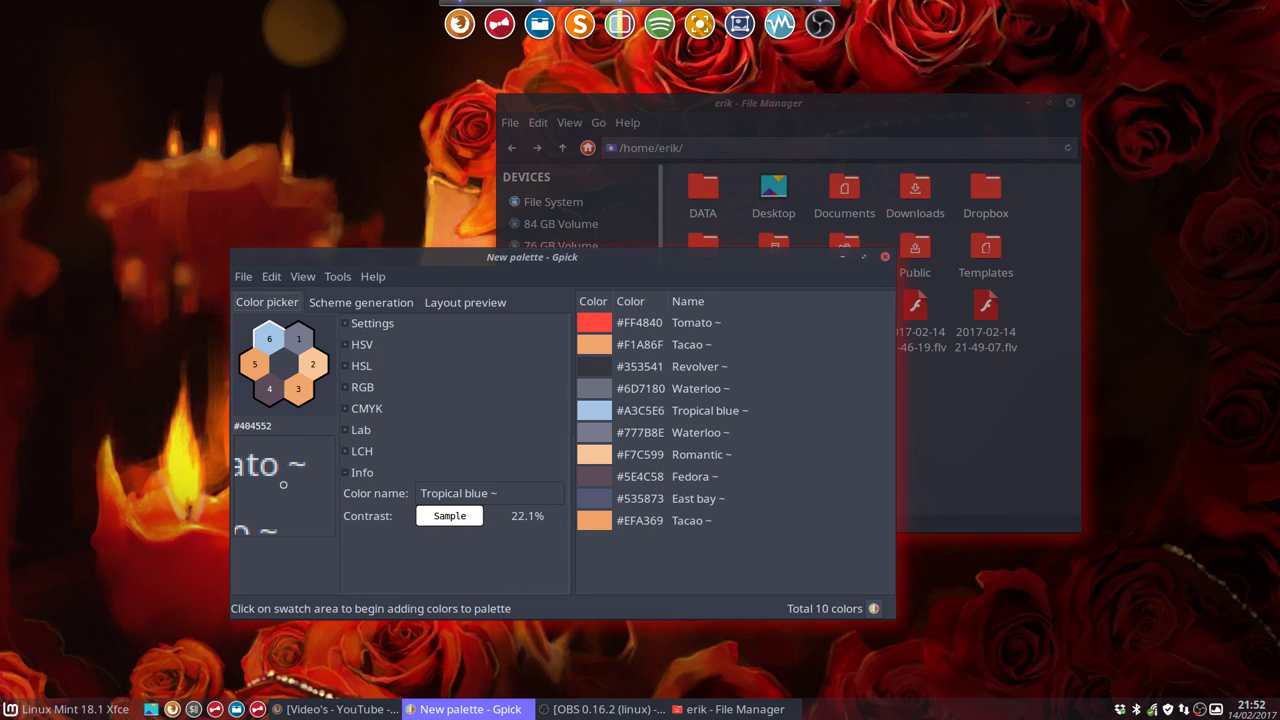
pyautogui.rightClick(1201, 710)
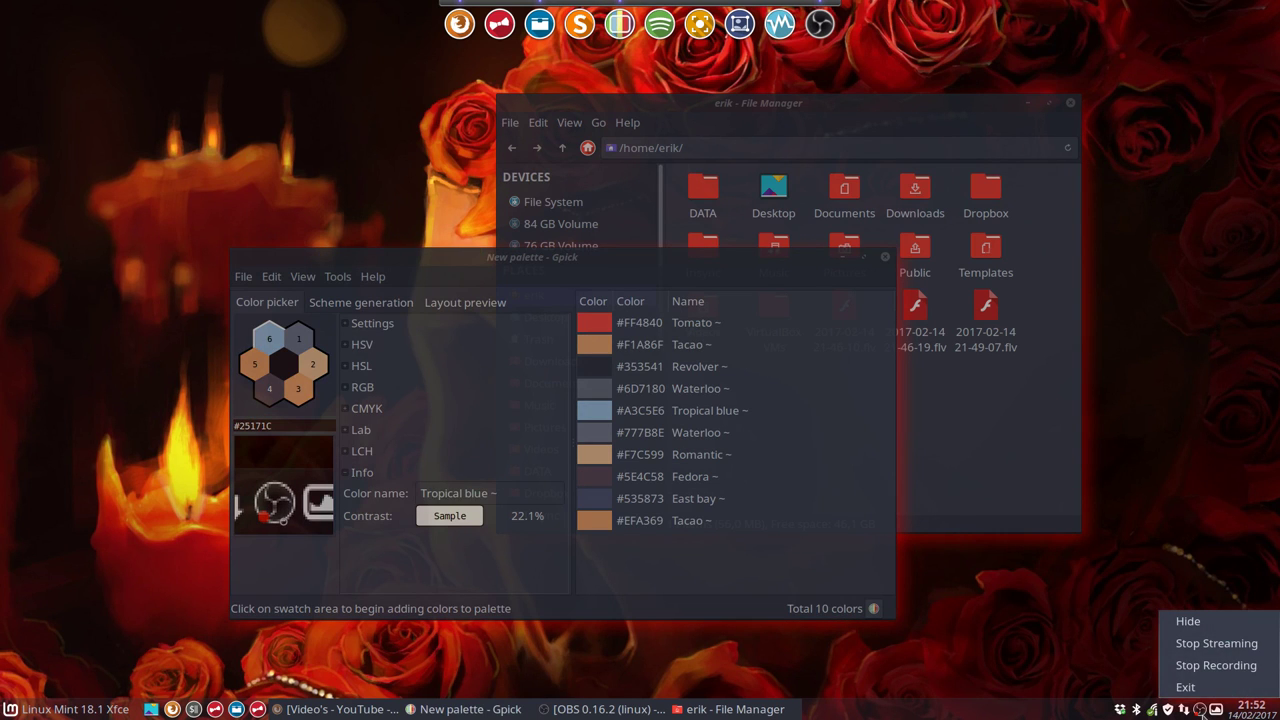